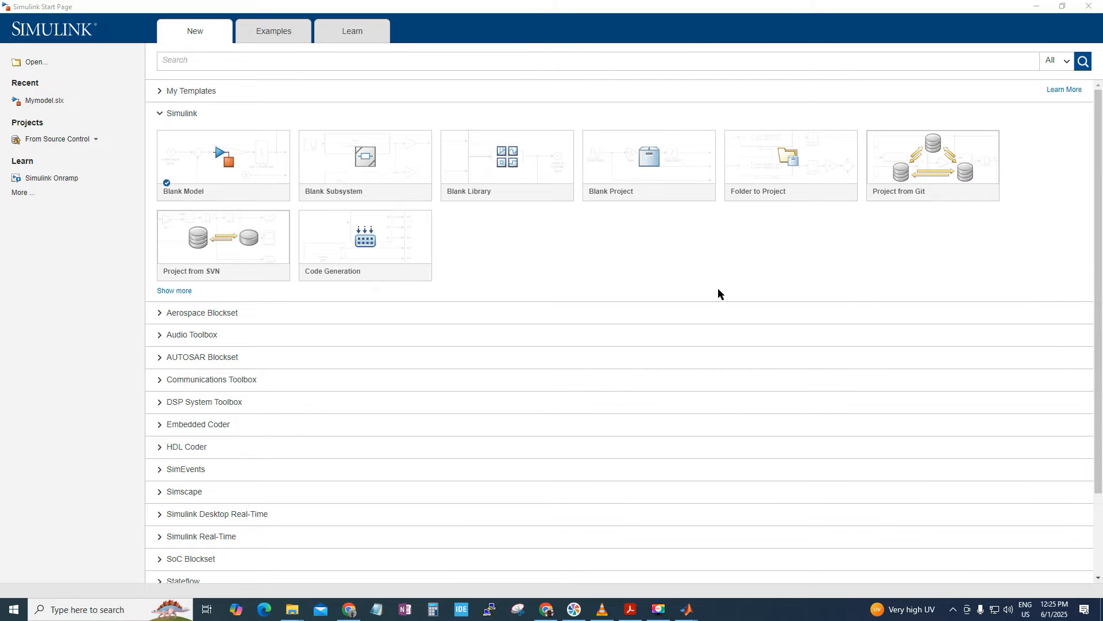
scroll(499, 371, "down", 2)
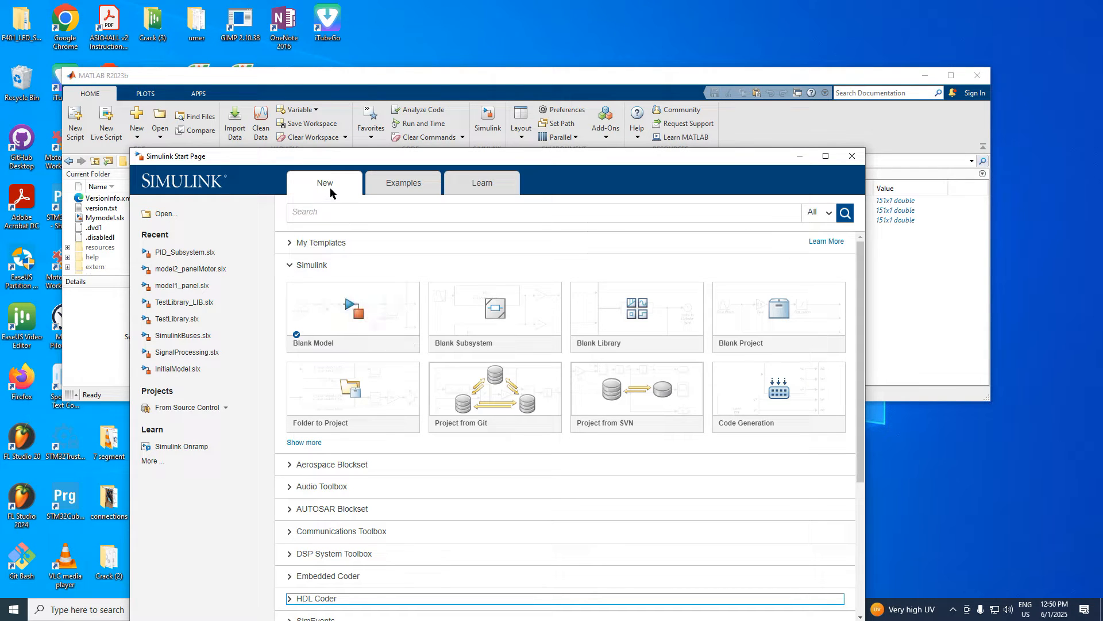
left_click(391, 188)
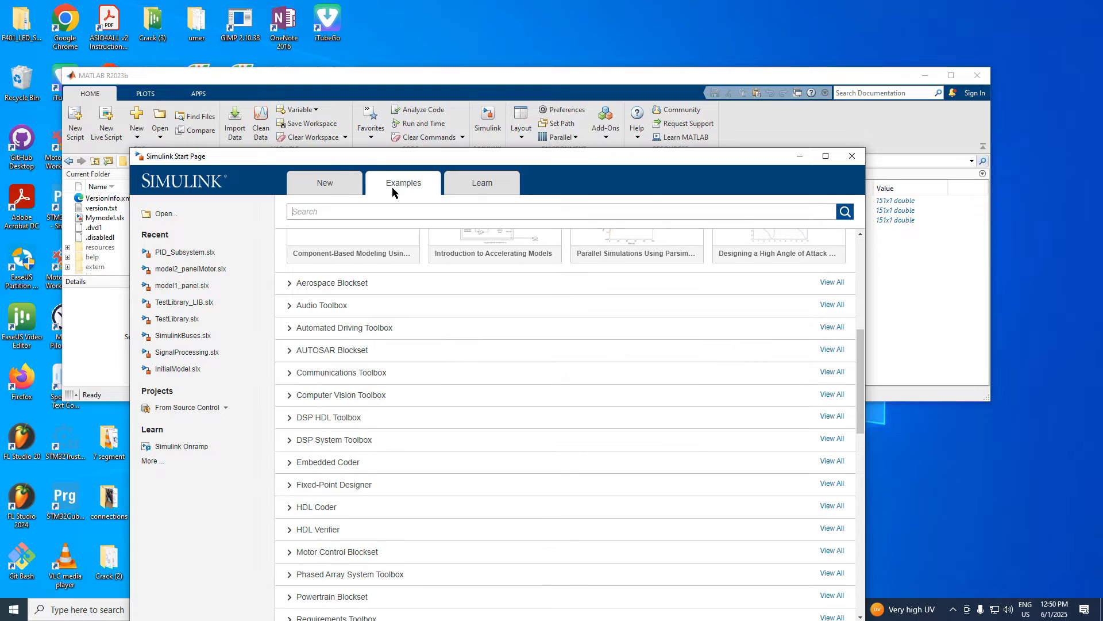
left_click(488, 187)
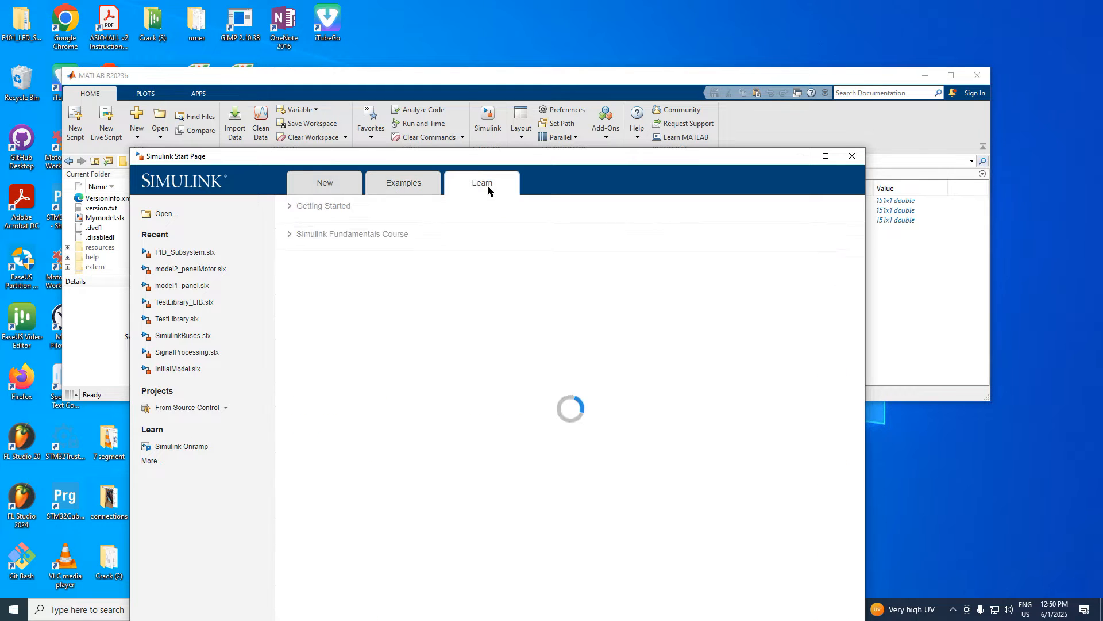
- Create a new blank Simulink model from the start page and maximize its window
left_click(317, 188)
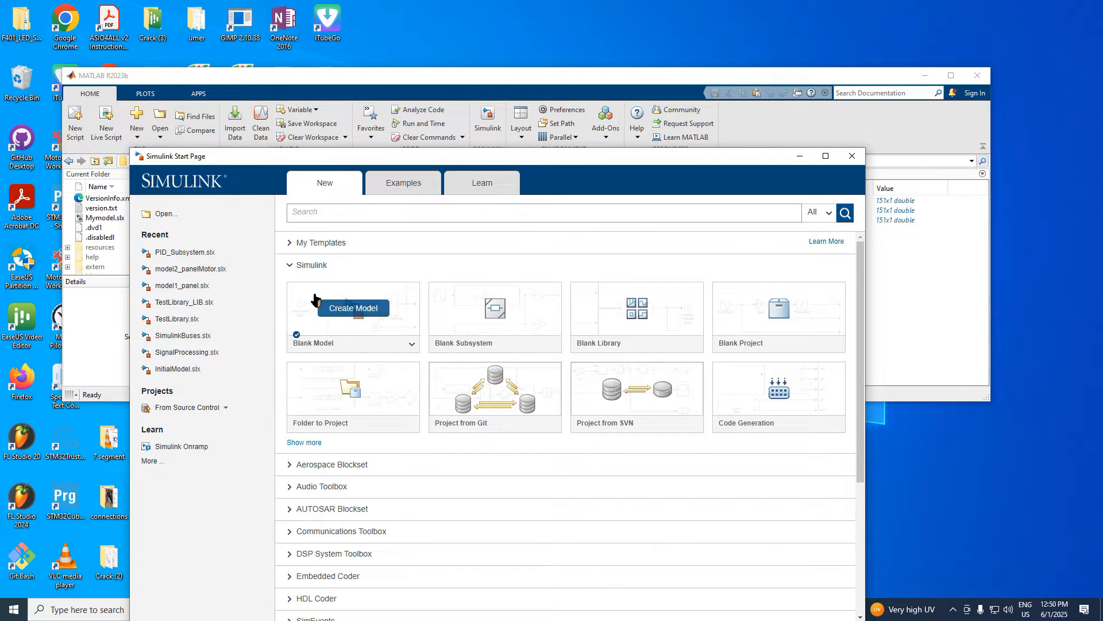
mouse_move(361, 315)
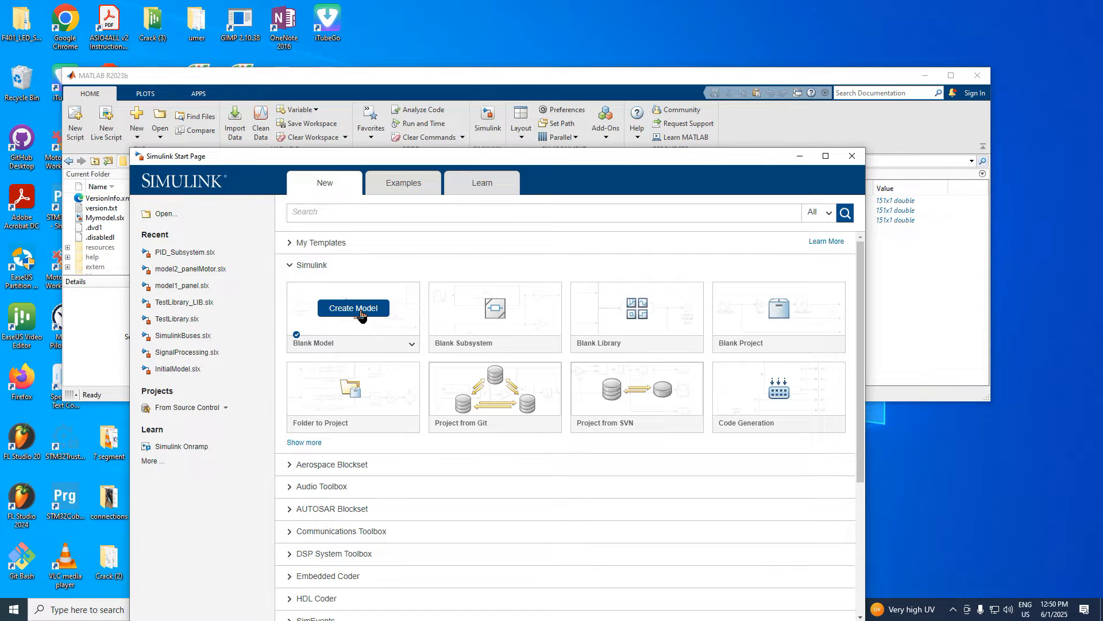
left_click(361, 313)
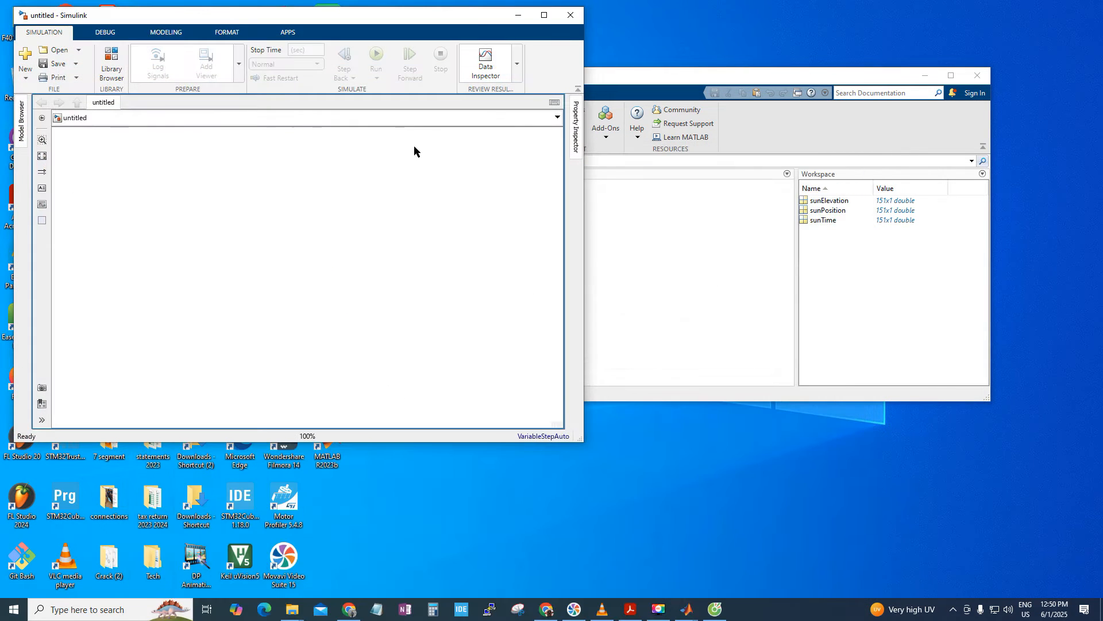
left_click(544, 15)
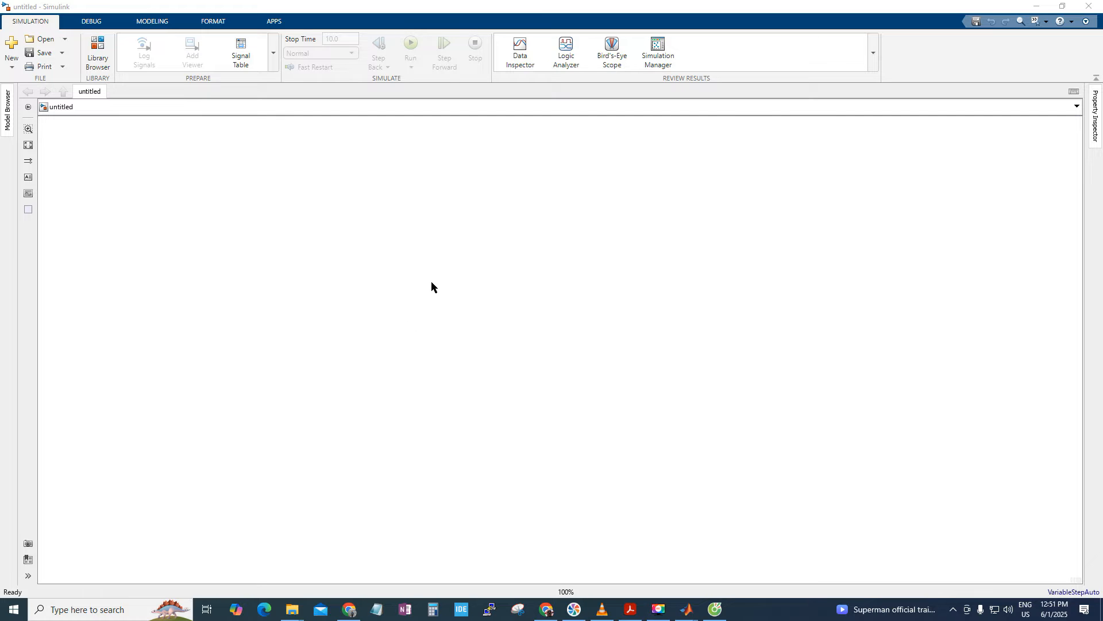
- Try to save the model under the name "my first model"
left_click(41, 53)
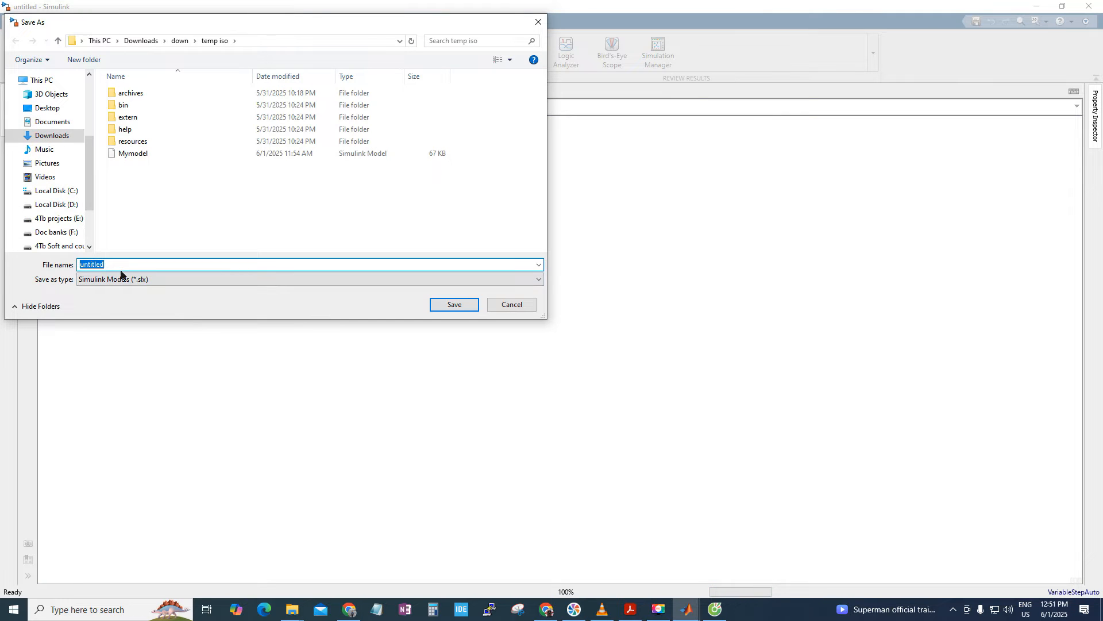
type("my first model")
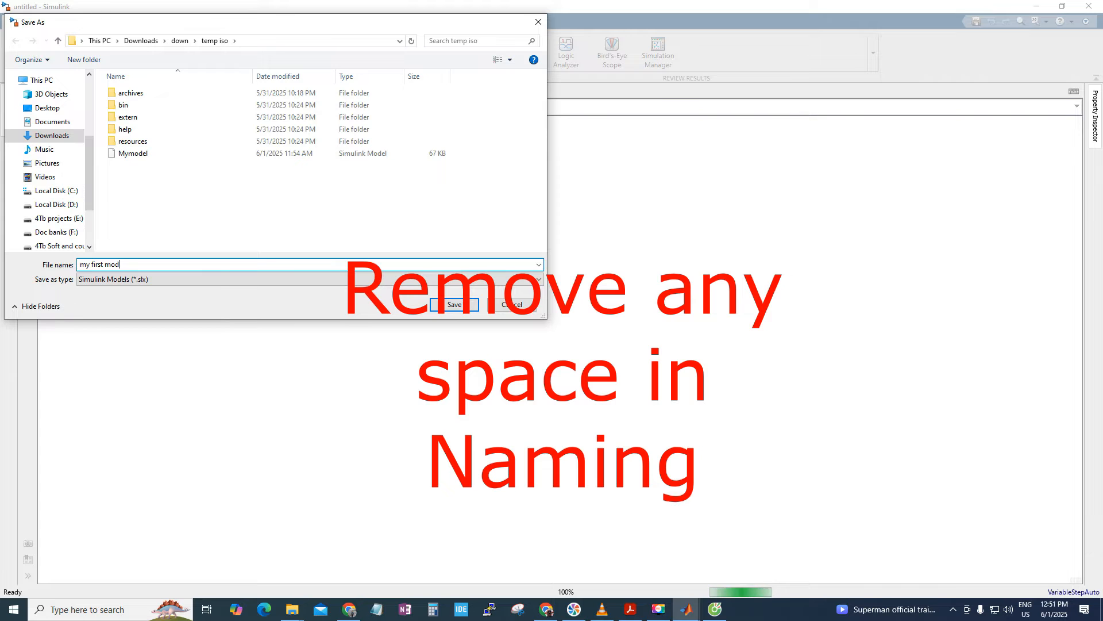
key("Return")
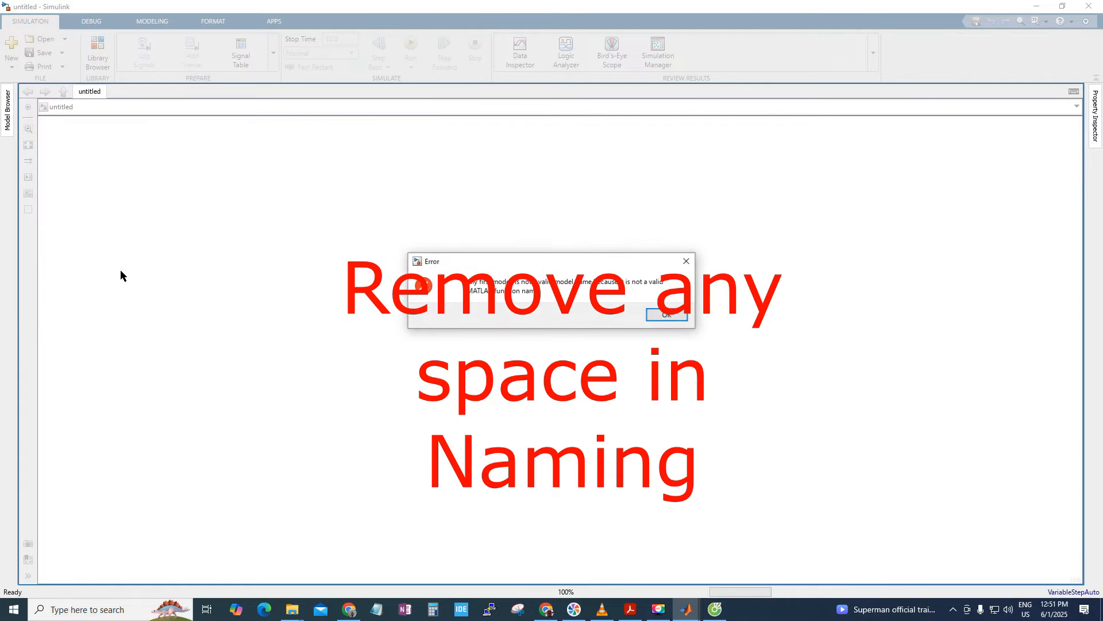
key("Return")
left_click(452, 305)
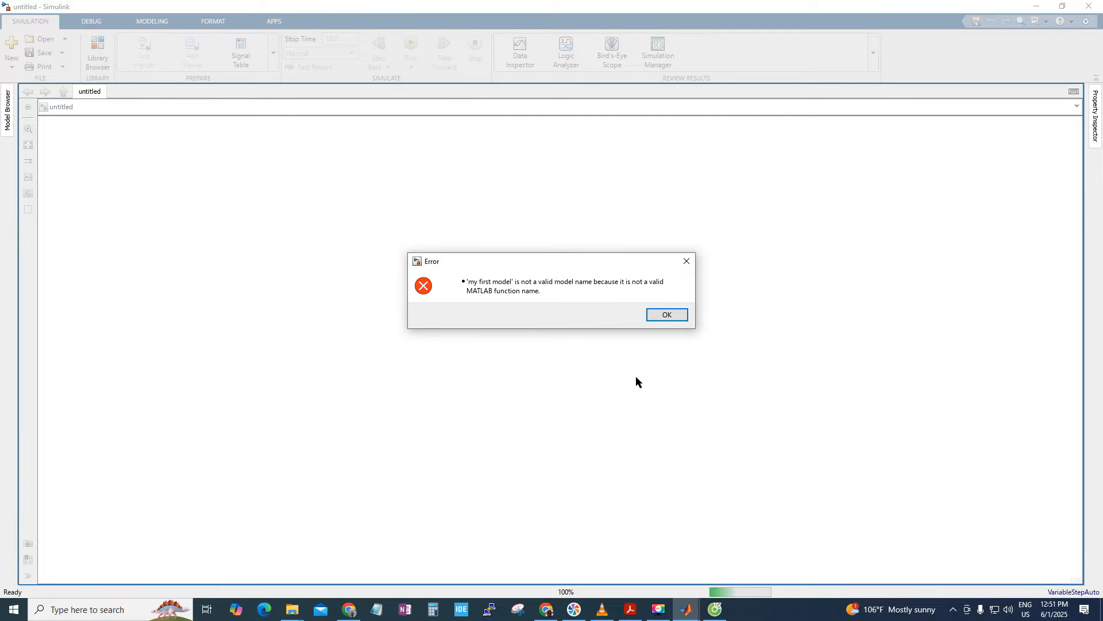
left_click(665, 314)
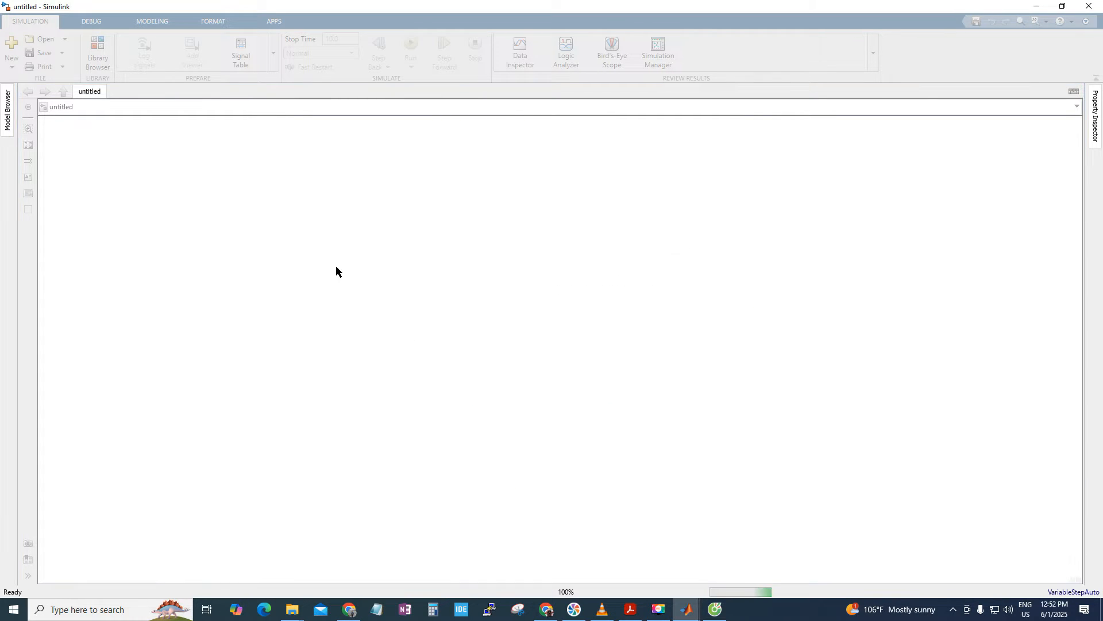
- Remove the spaces from the file name and save the model as myfirstmodel
left_click(104, 264)
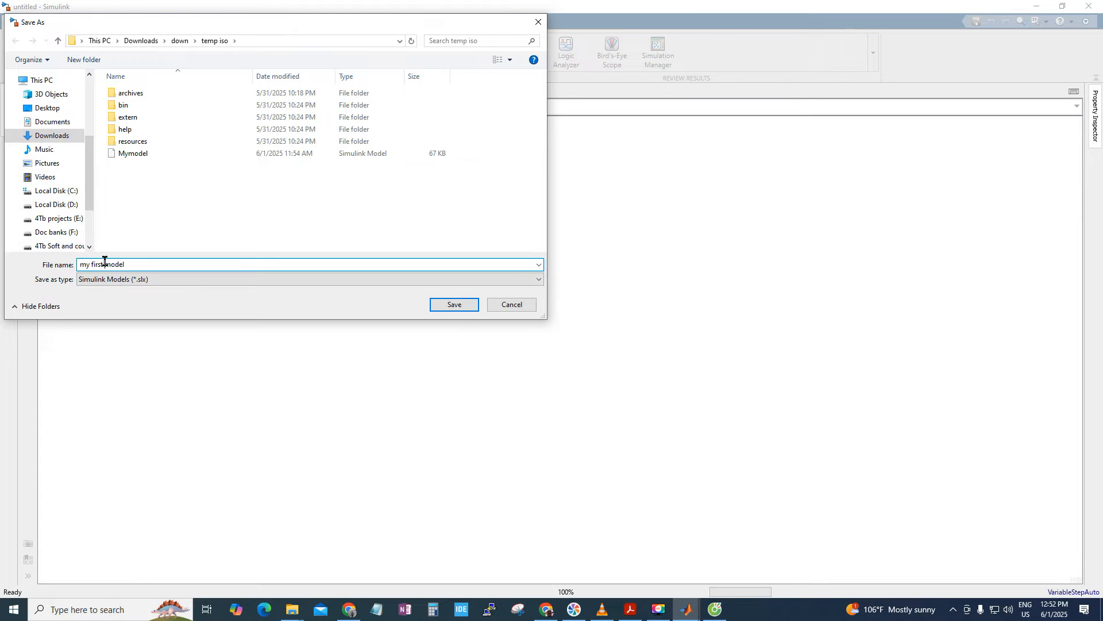
key("BackSpace")
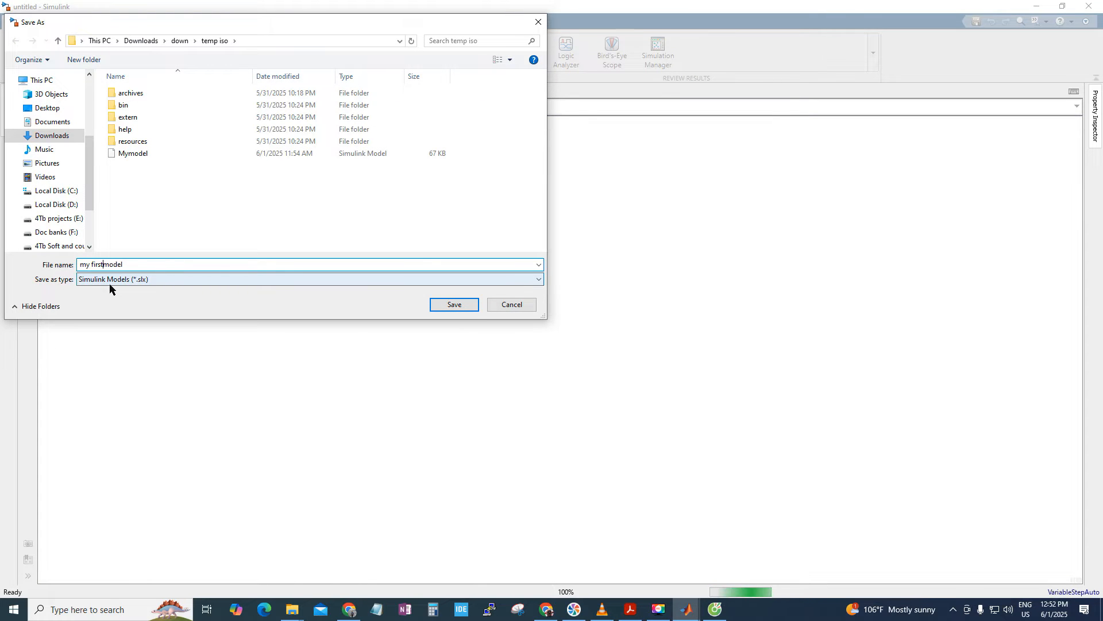
left_click(90, 265)
key("BackSpace")
left_click(446, 308)
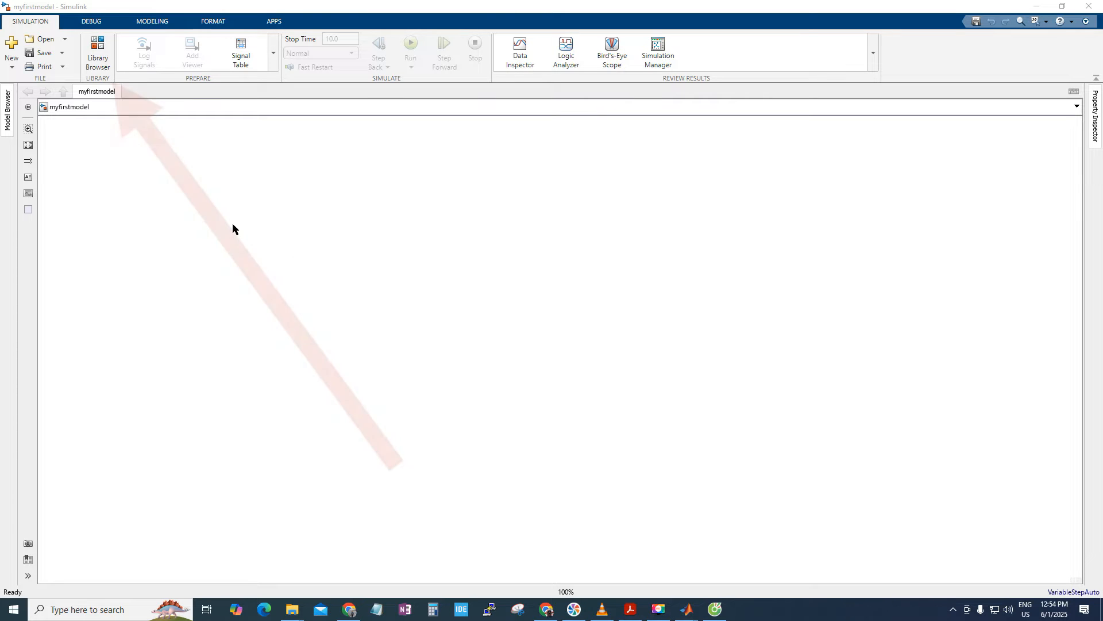
- Show the Library Browser docked beside the canvas and also launch it as a standalone window
left_click(97, 55)
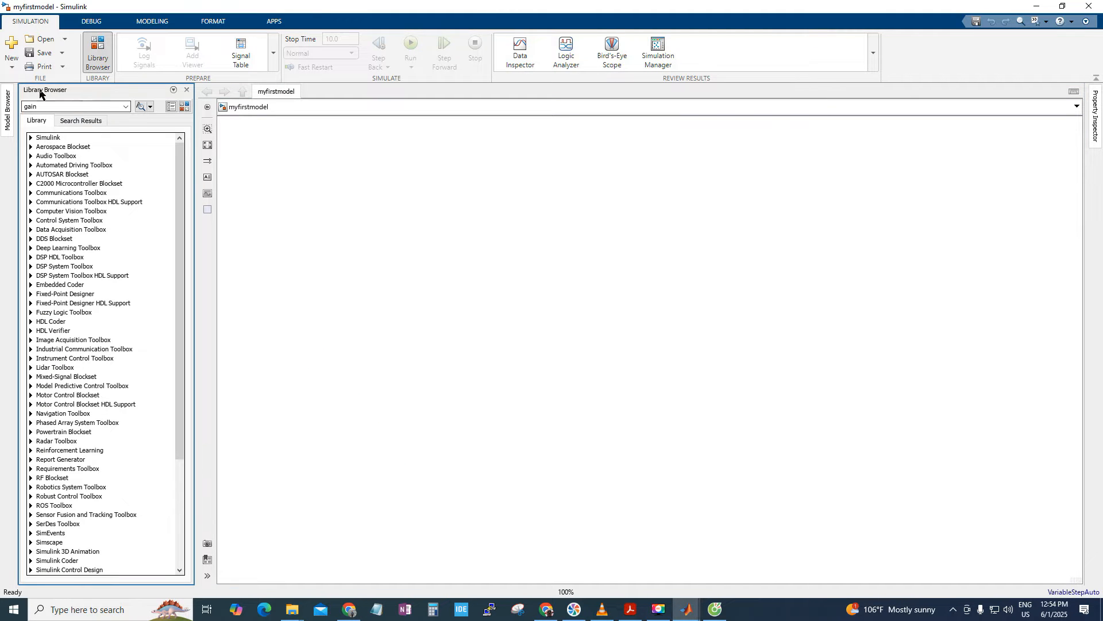
left_click(185, 106)
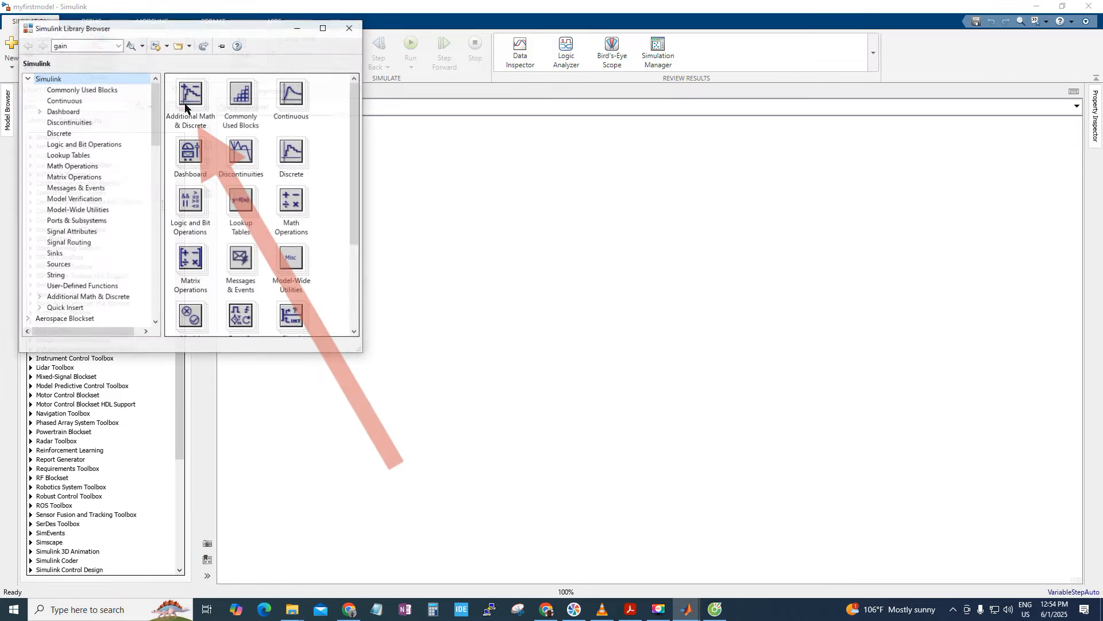
left_click_drag(174, 25, 292, 45)
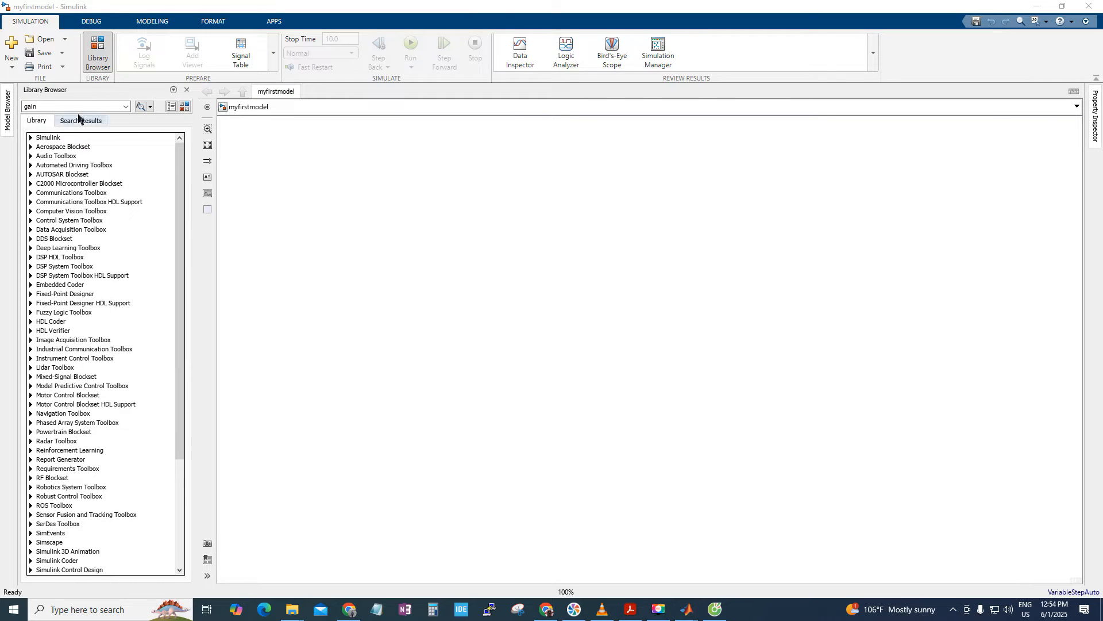
left_click(97, 58)
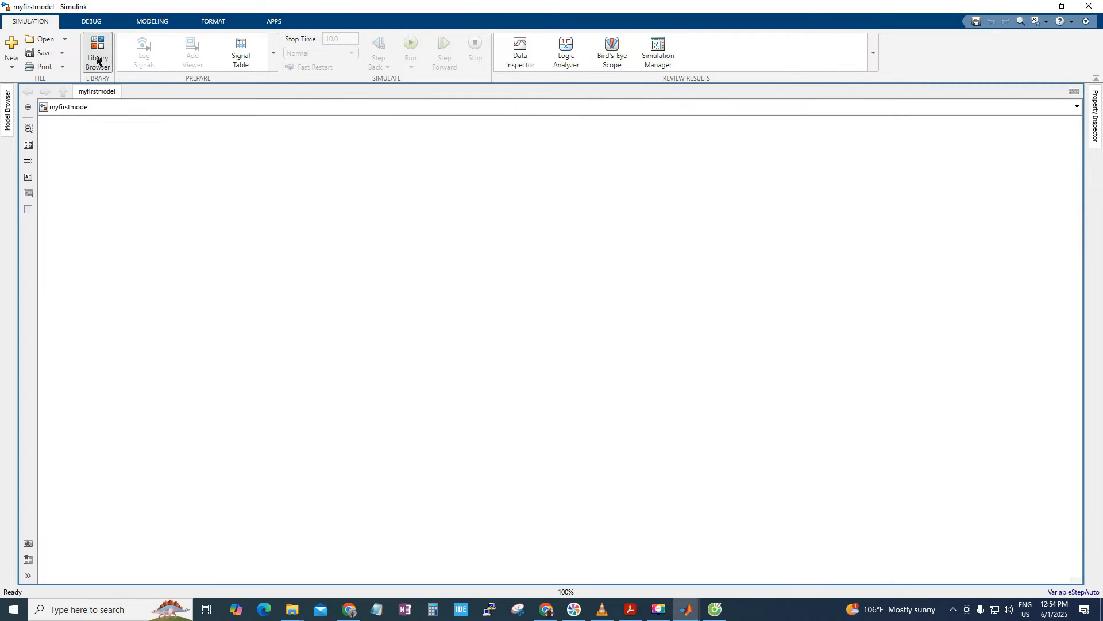
left_click(96, 57)
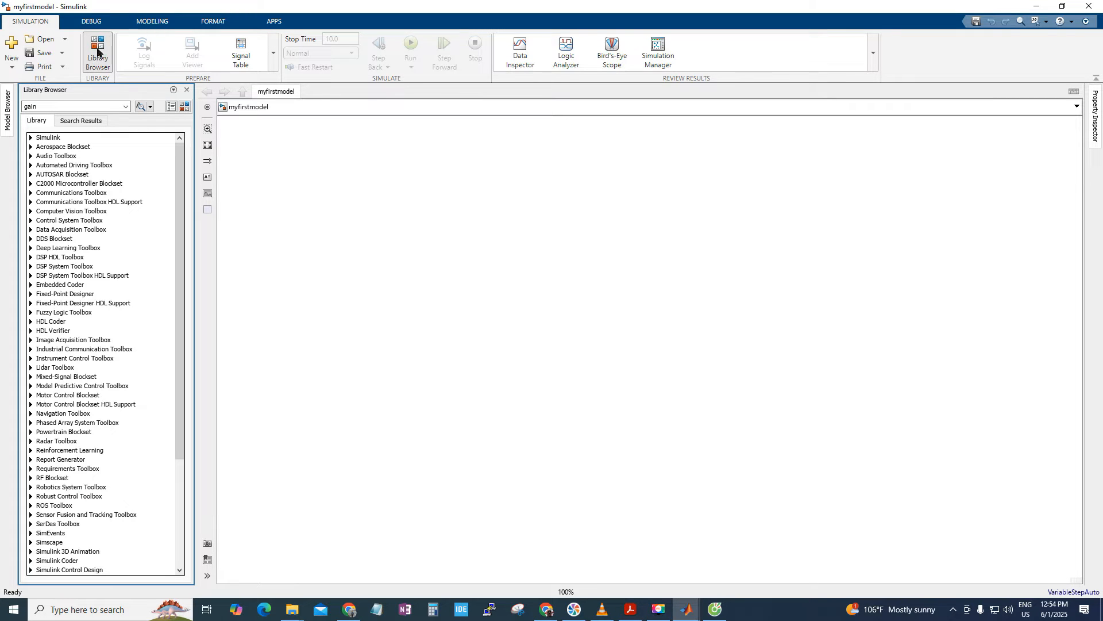
- Examine the blocks in the Simulink library and the Actuators group of the Aerospace Blockset, collapsing each library again
left_click(32, 138)
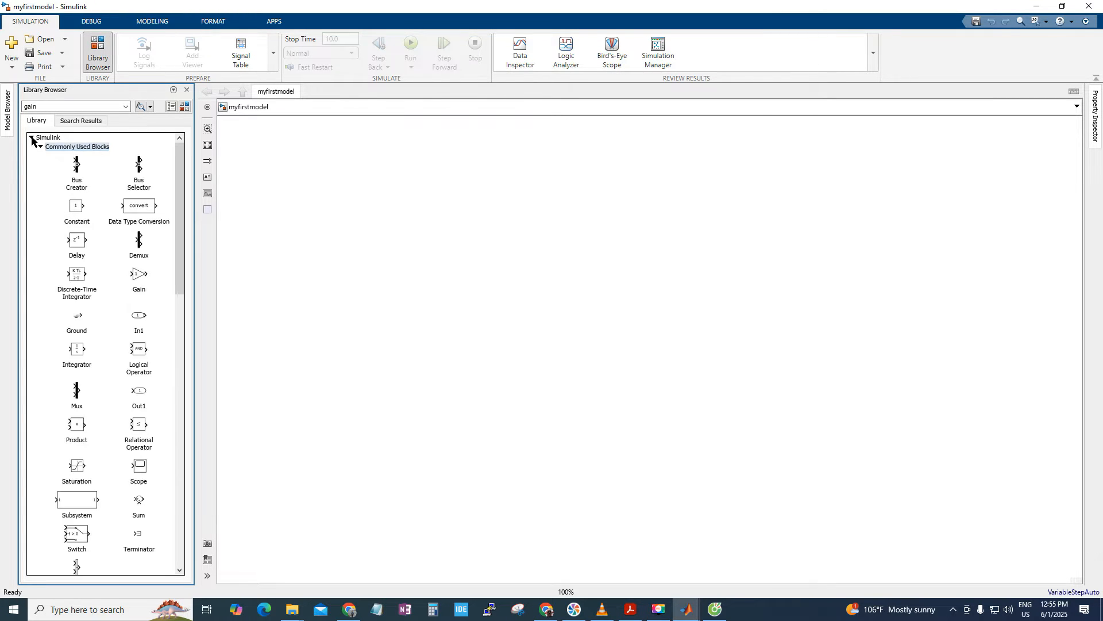
left_click(31, 137)
left_click(30, 147)
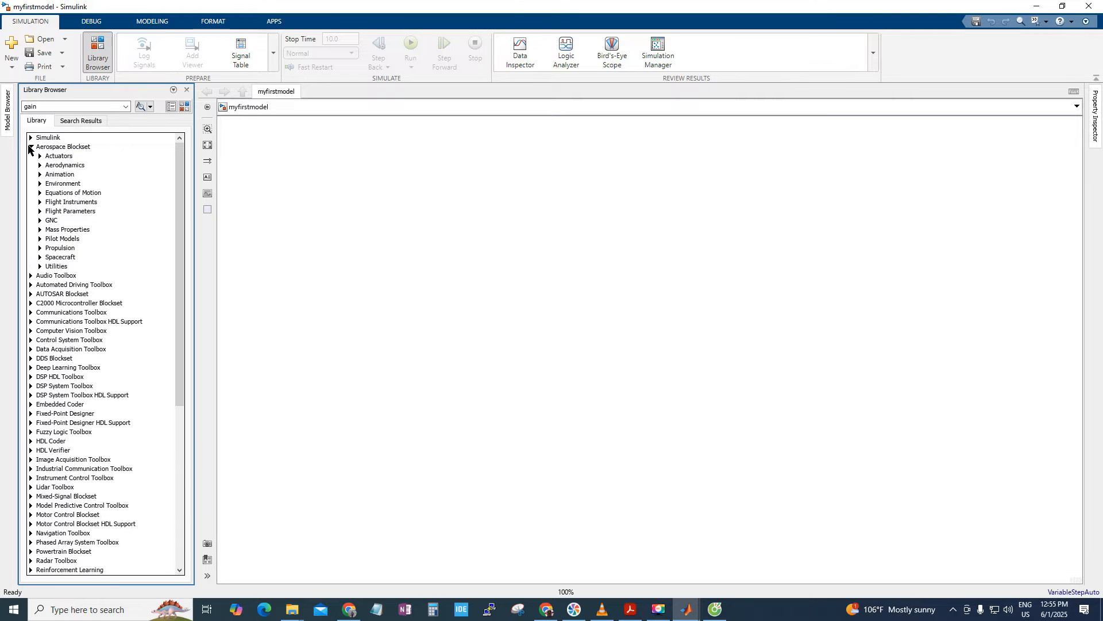
left_click(53, 157)
left_click(39, 157)
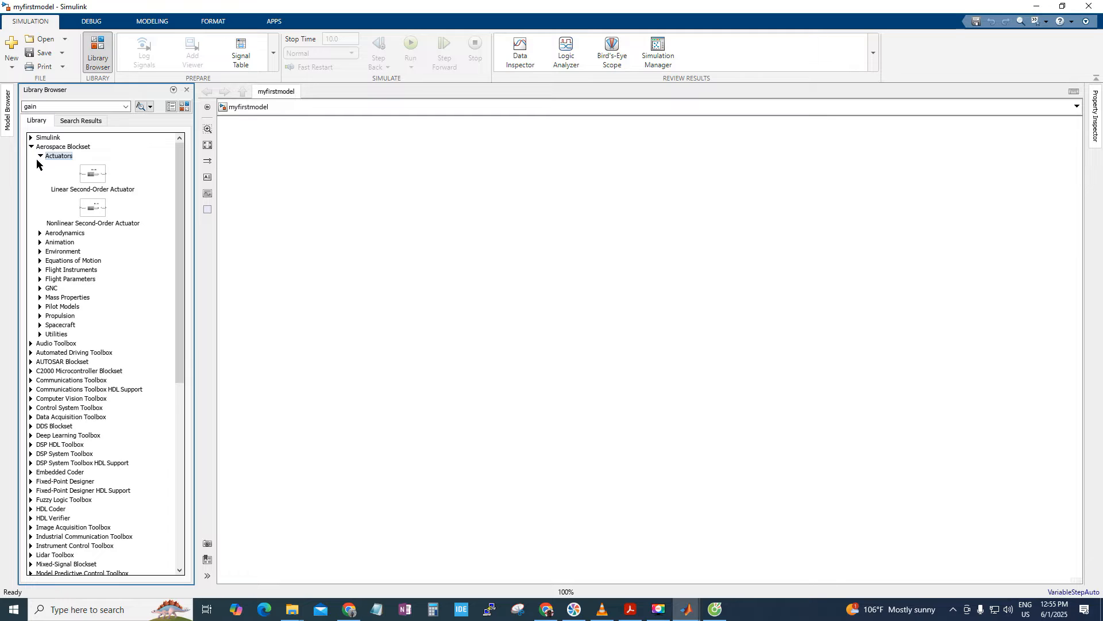
left_click(39, 156)
left_click(31, 147)
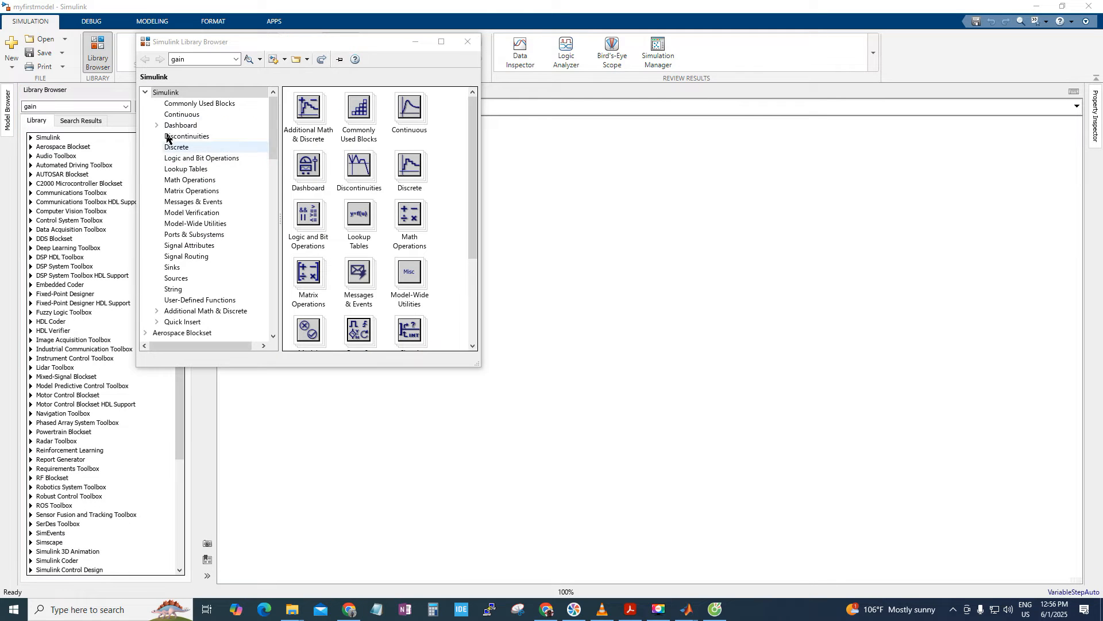
- Look through the full library list in the standalone Library Browser, down to Simulink Coder and Simulink Control Design
left_click(145, 93)
scroll(217, 150, "down", 2)
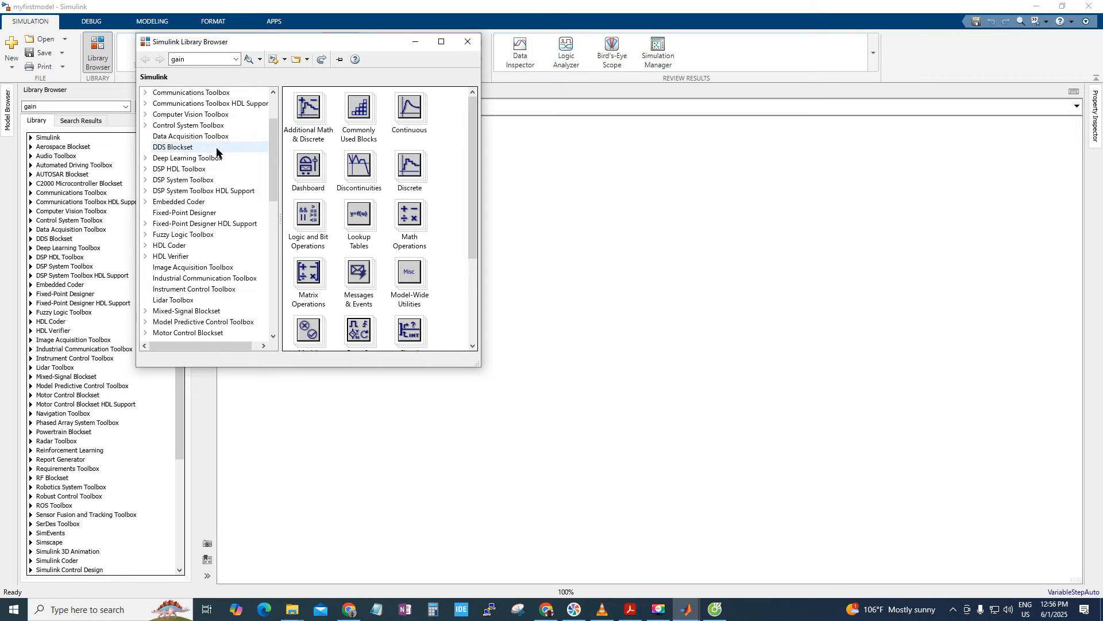
scroll(216, 151, "down", 12)
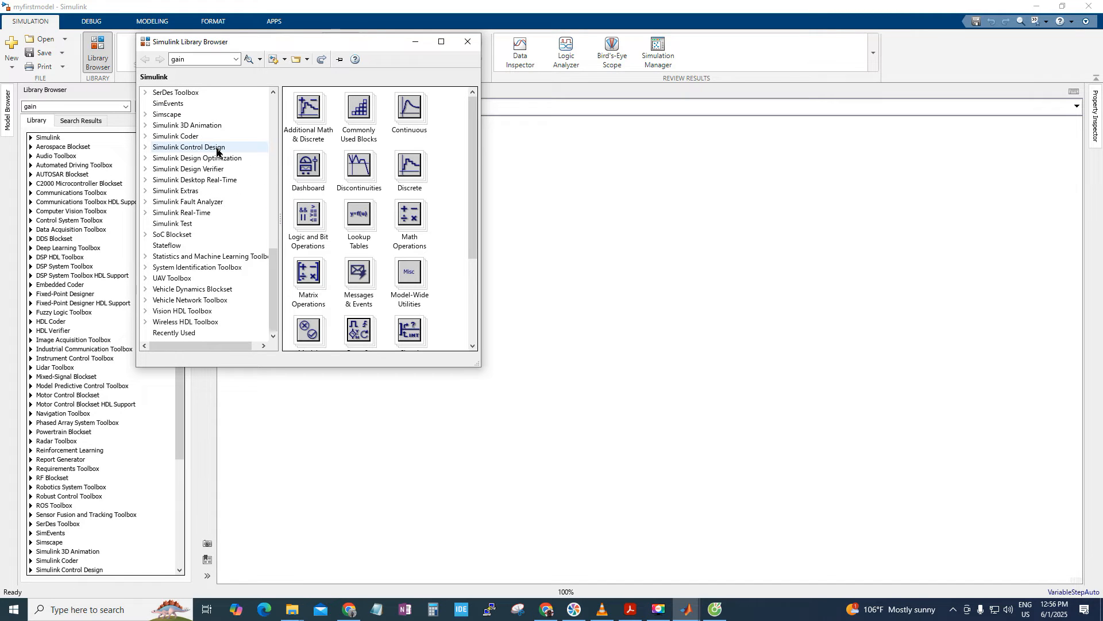
left_click(146, 136)
left_click(189, 148)
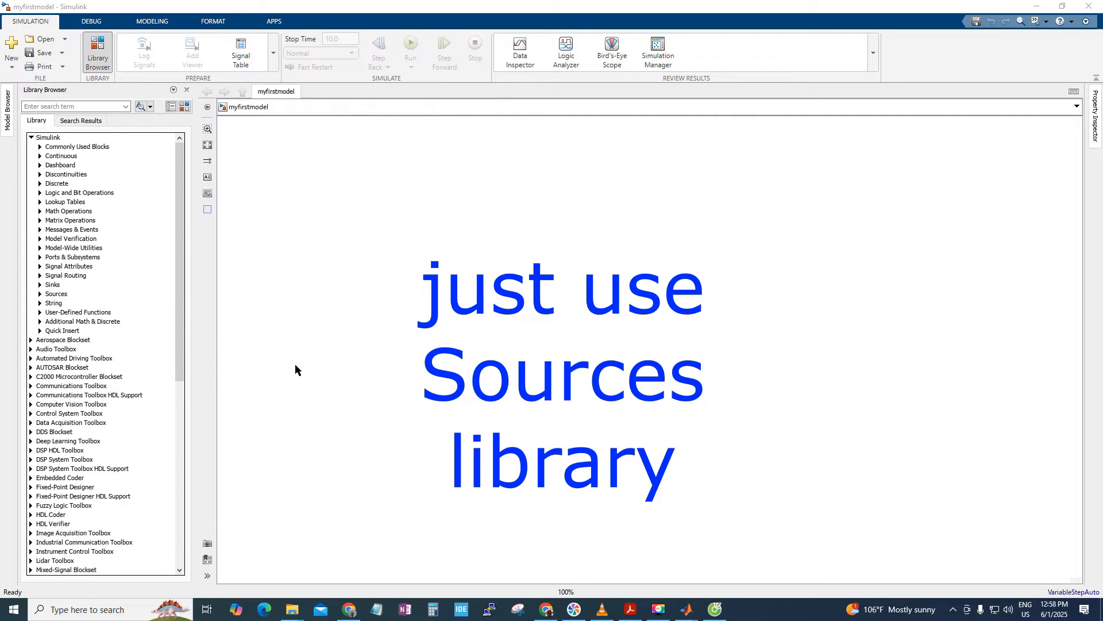
- Place a Sine Wave block from the Simulink Sources library on the canvas and view its block parameters without changing them
left_click(57, 295)
left_click(40, 294)
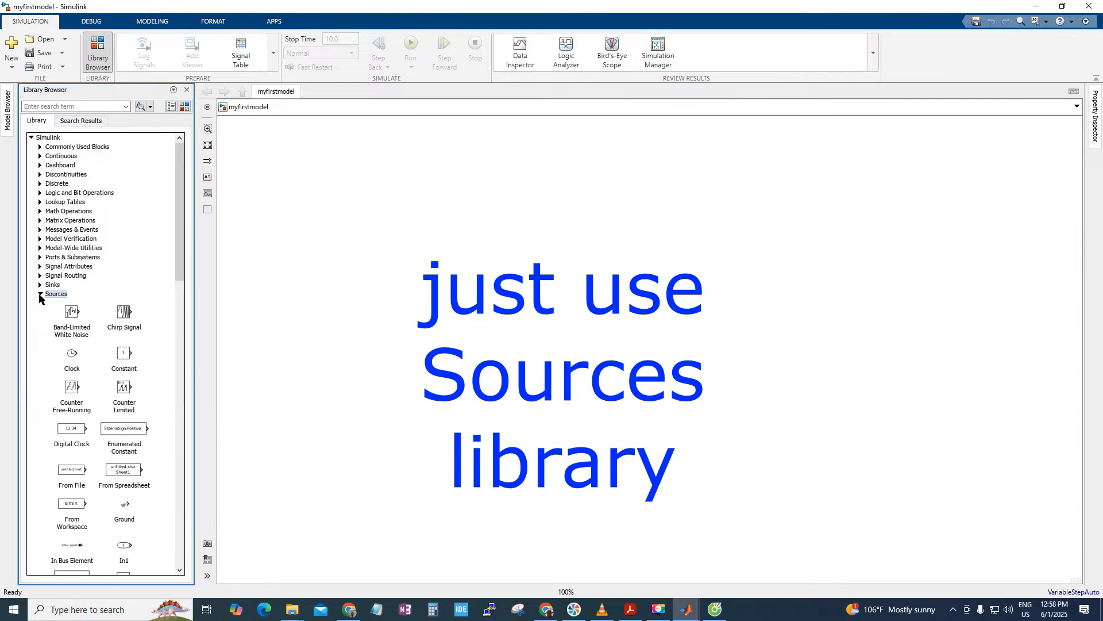
left_click_drag(181, 269, 182, 321)
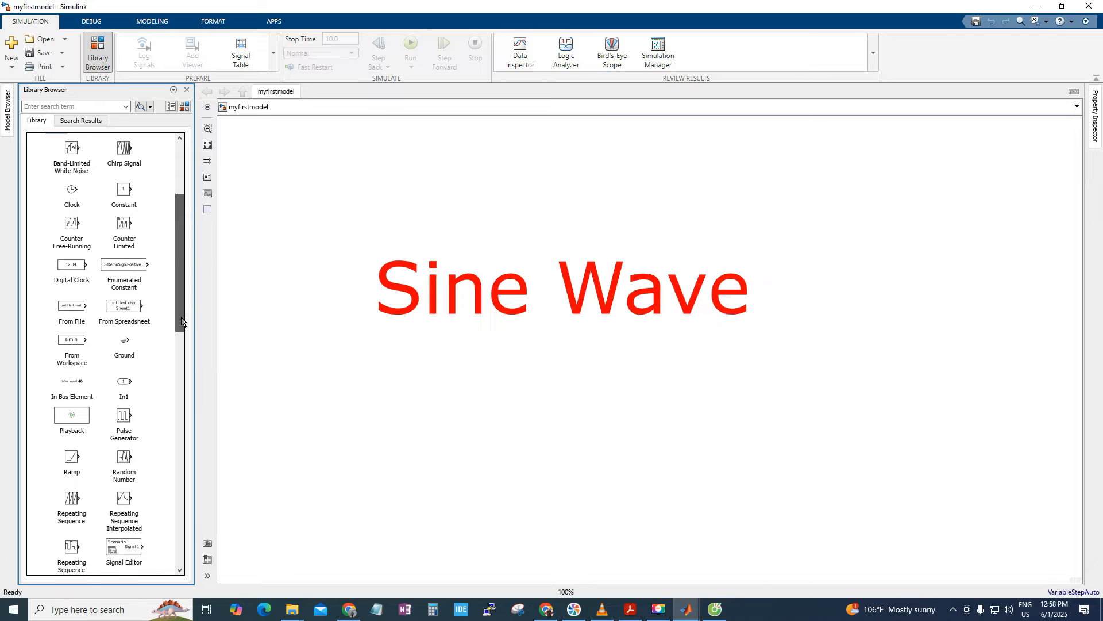
left_click_drag(182, 321, 185, 377)
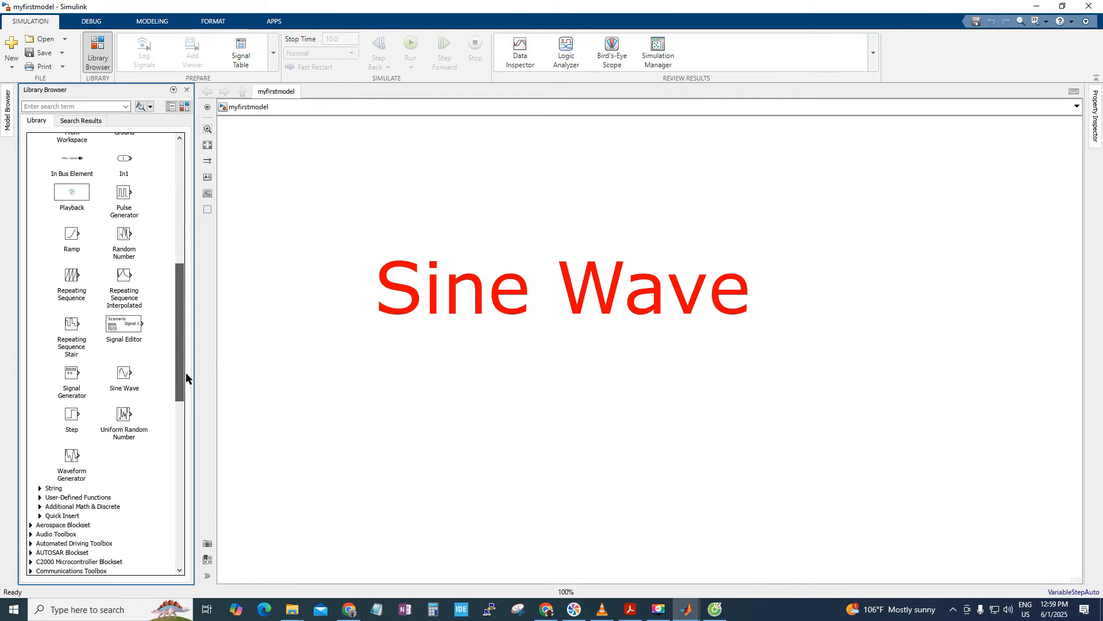
left_click_drag(124, 377, 419, 360)
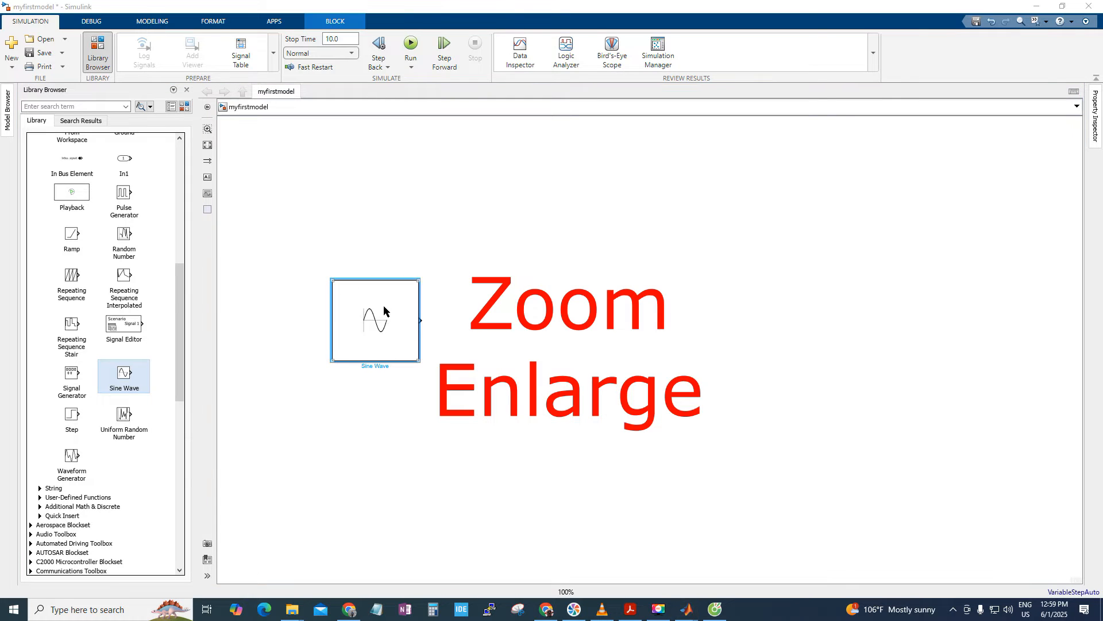
double_click(370, 347)
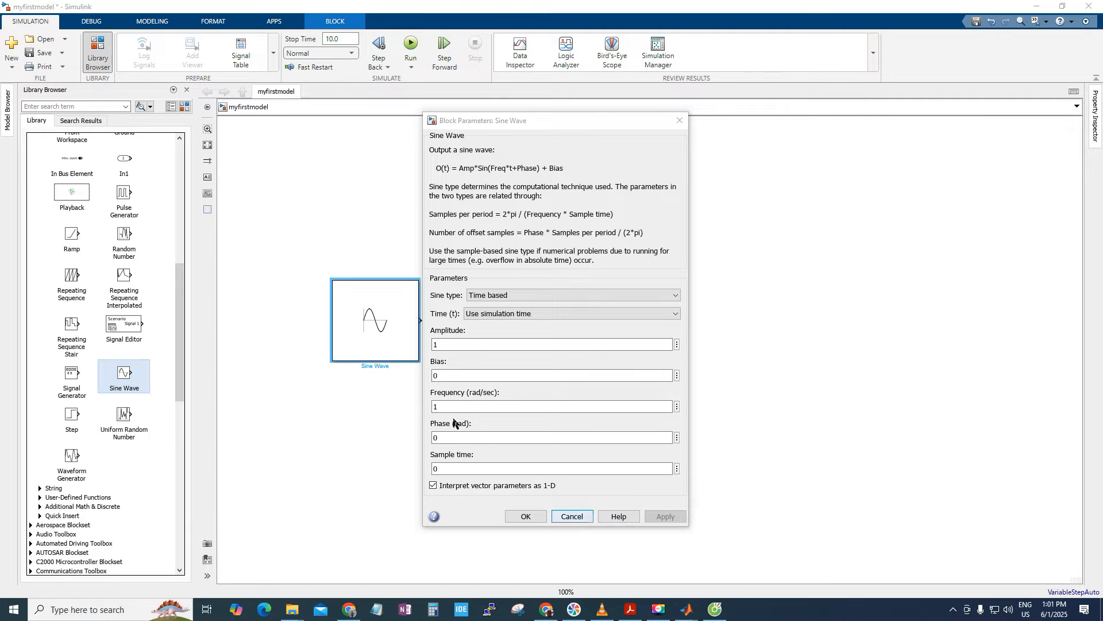
left_click(582, 518)
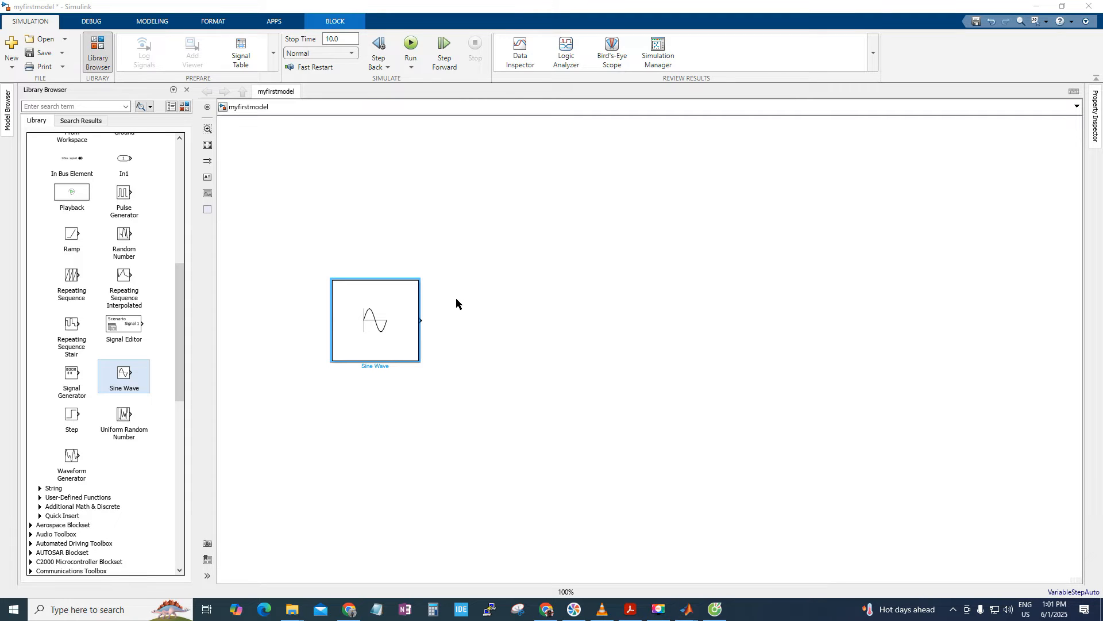
double_click(488, 291)
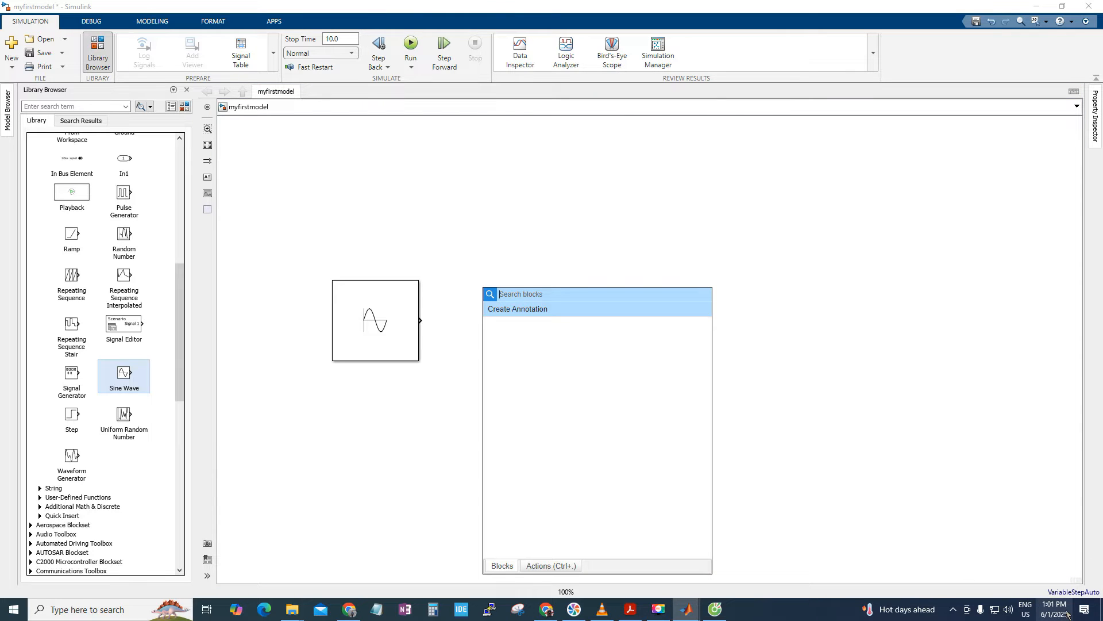
left_click(464, 312)
double_click(464, 312)
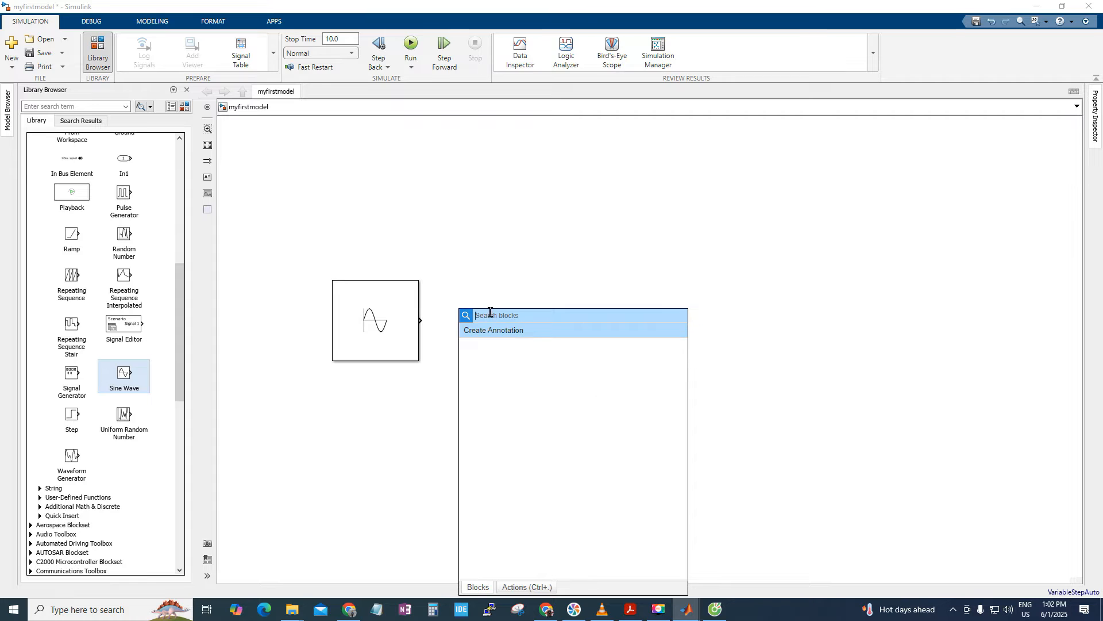
left_click(1040, 580)
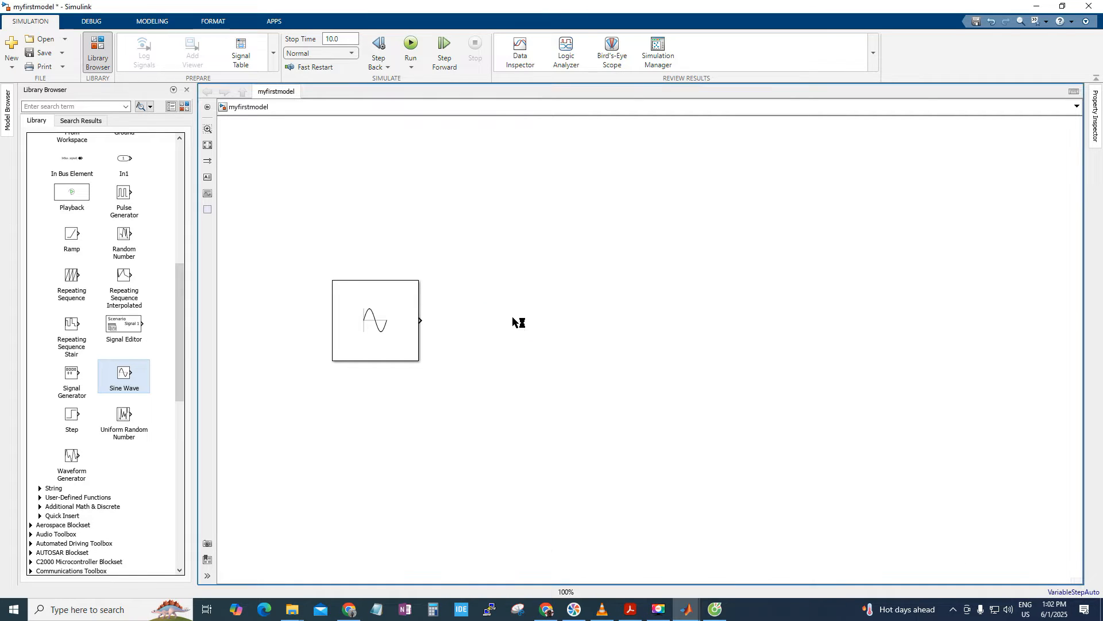
double_click(512, 314)
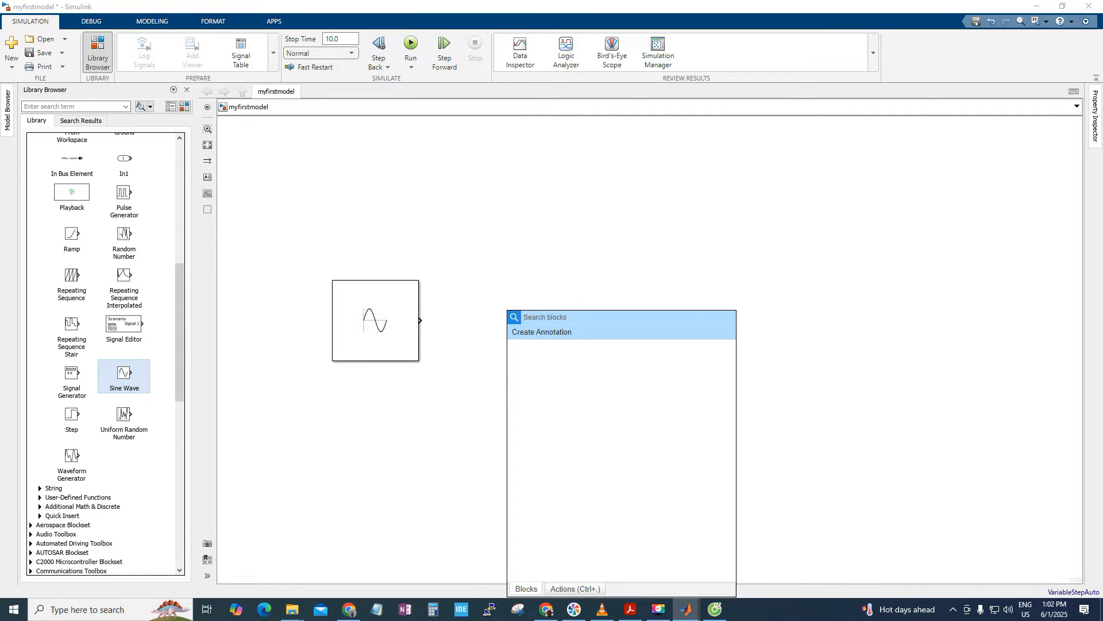
- Find the Simulink Gain block with the on-canvas search for "gain", place it beside the Sine Wave block and connect the two
double_click(480, 286)
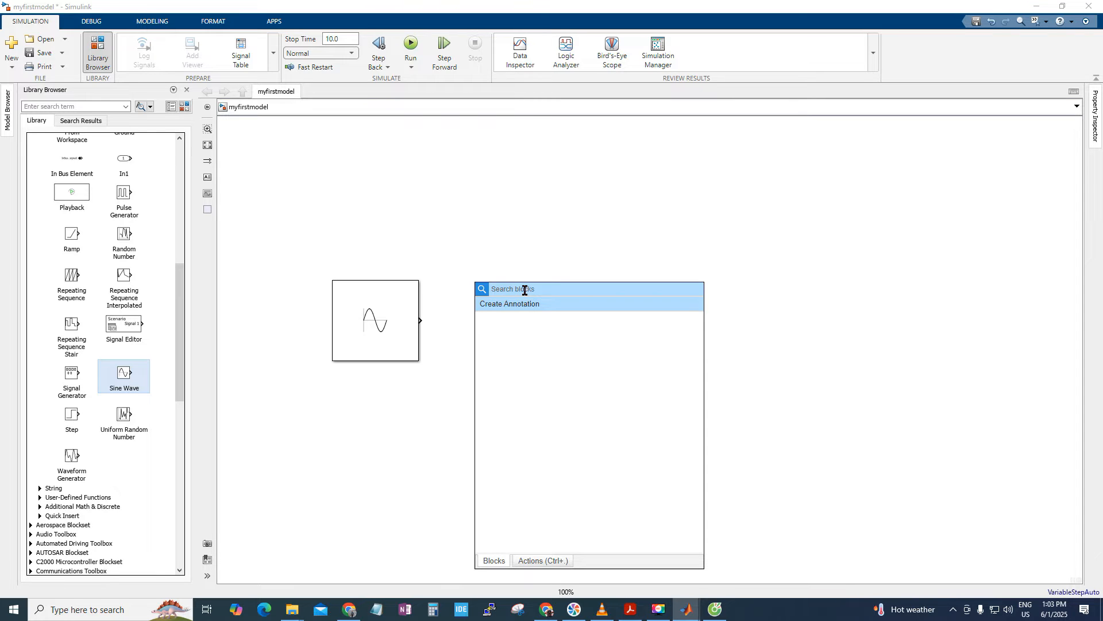
type("gain")
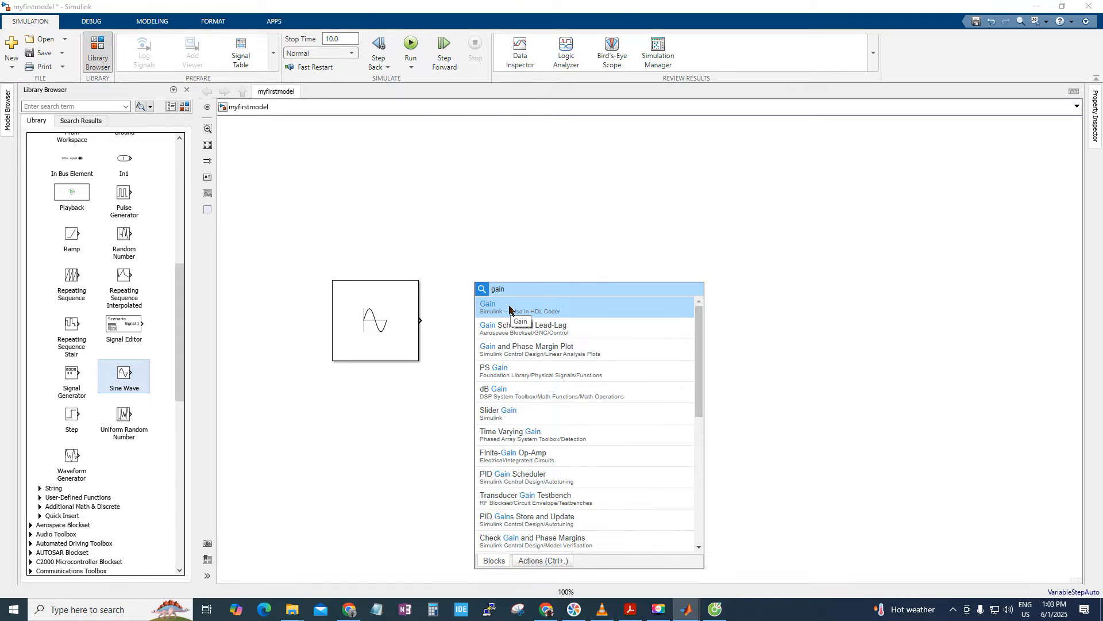
left_click(509, 309)
left_click(481, 286)
left_click_drag(480, 286, 533, 325)
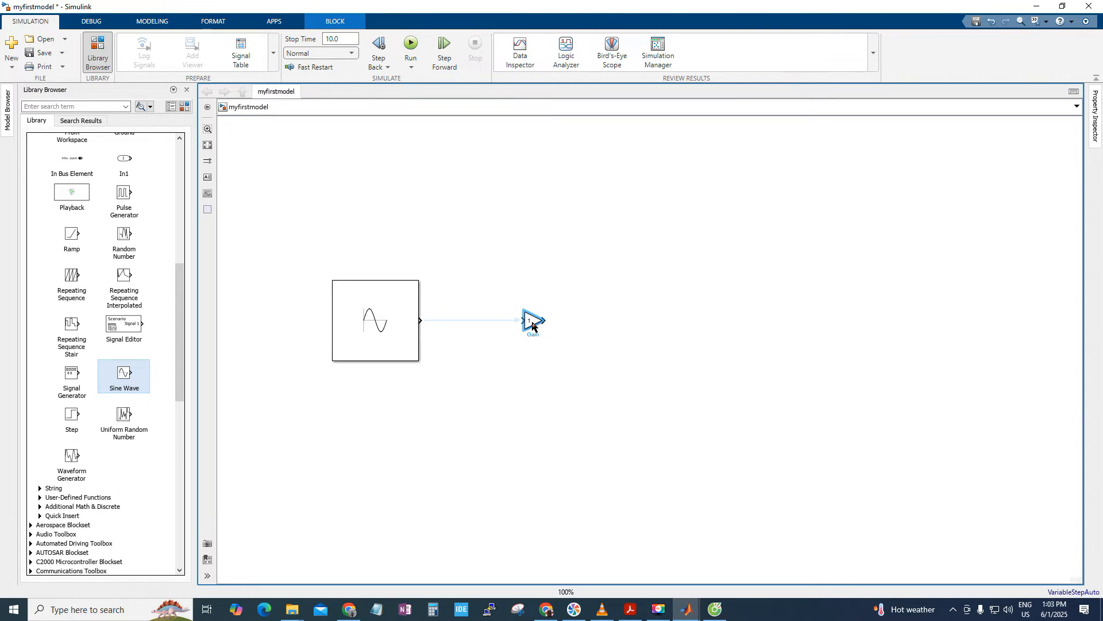
left_click(530, 323)
left_click(496, 321)
left_click(1039, 589)
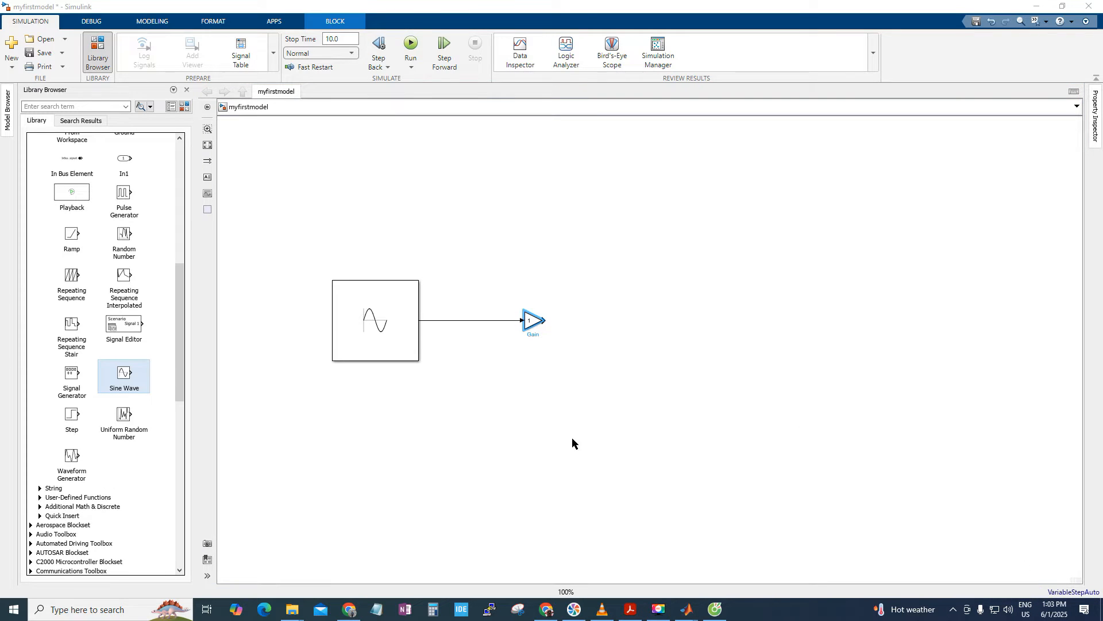
- Set the Gain block's gain parameter to 3 and apply it
left_click(528, 323)
double_click(531, 322)
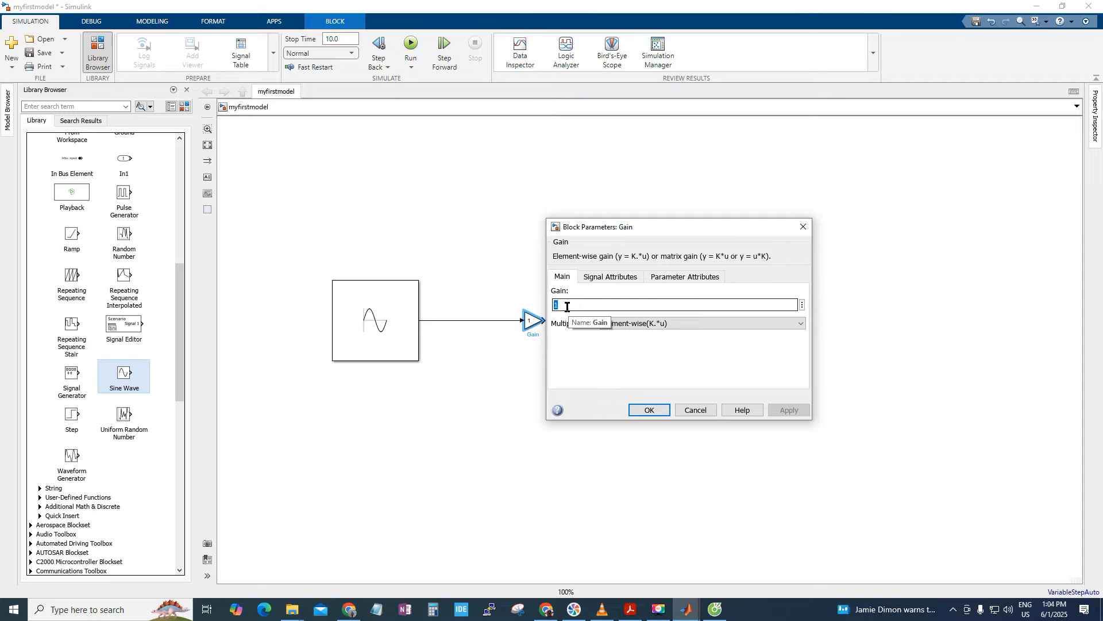
type("3")
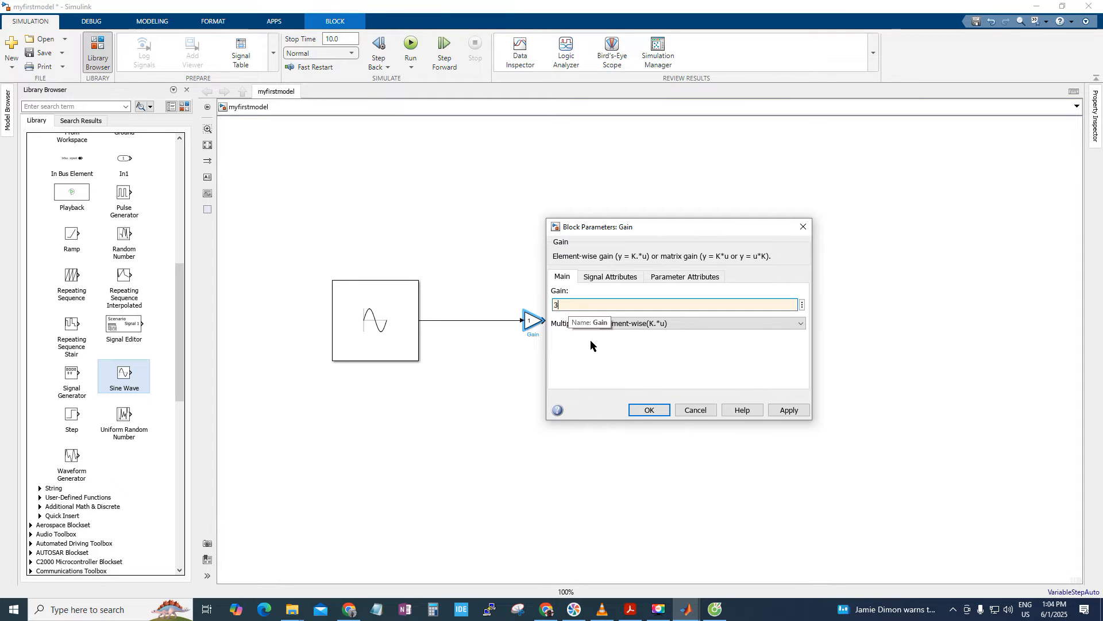
left_click(789, 410)
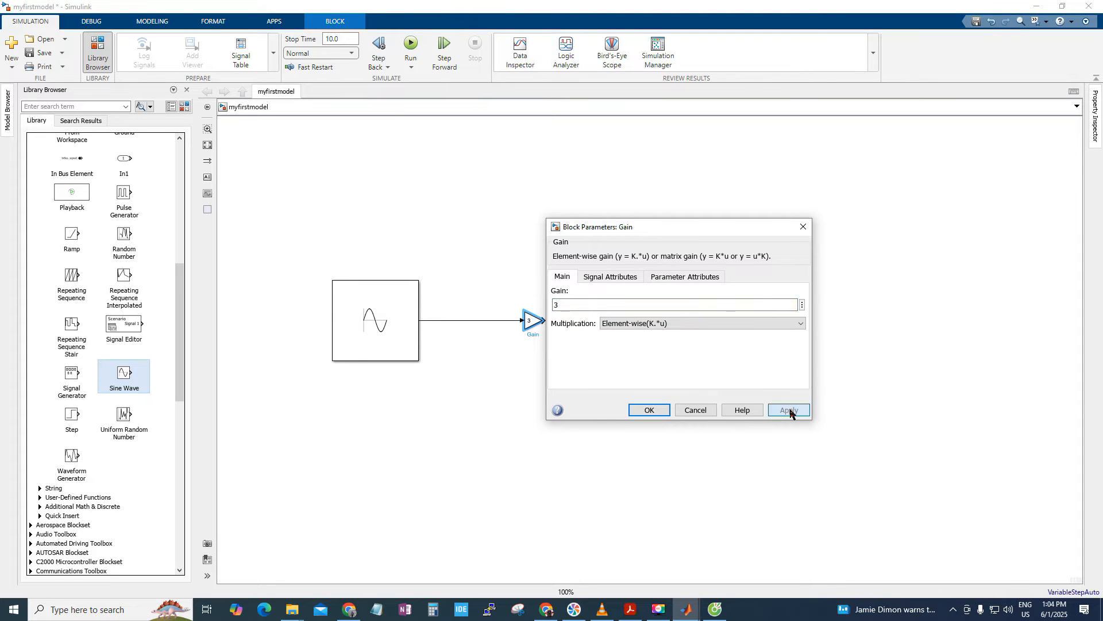
left_click(648, 410)
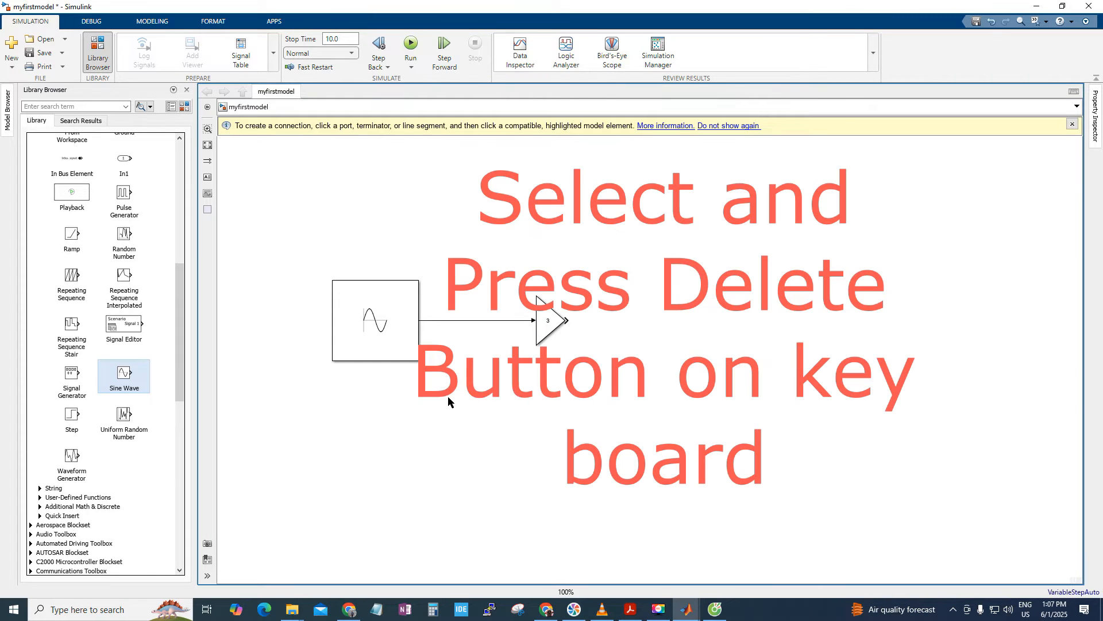
- Delete the signal line between the Sine Wave and Gain blocks and redraw it from output port to input port
left_click(460, 323)
key("Delete")
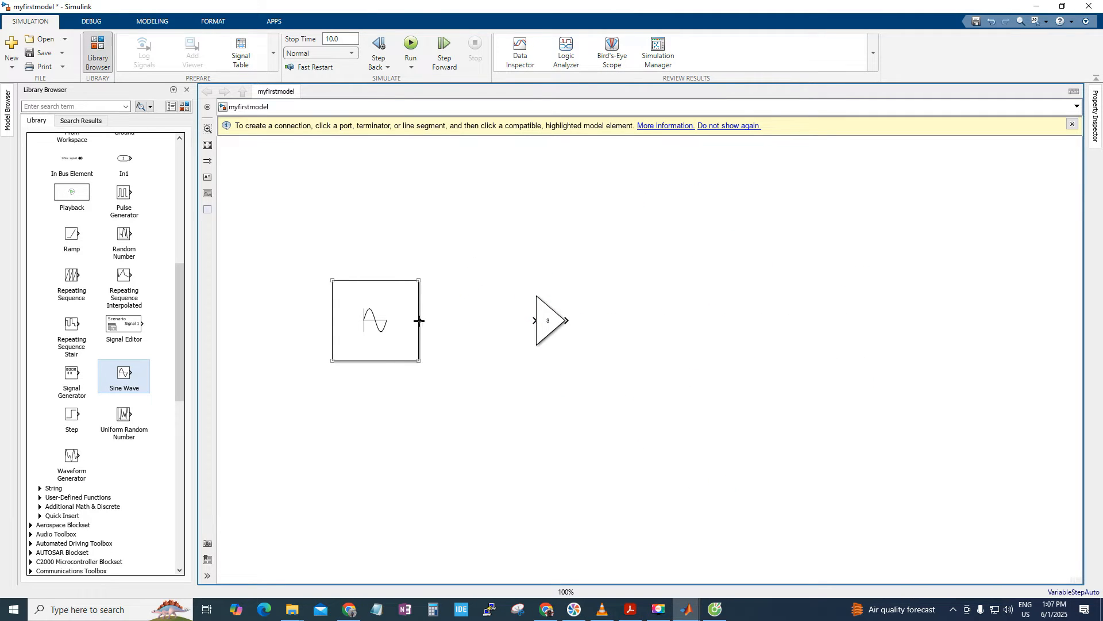
left_click_drag(419, 321, 536, 321)
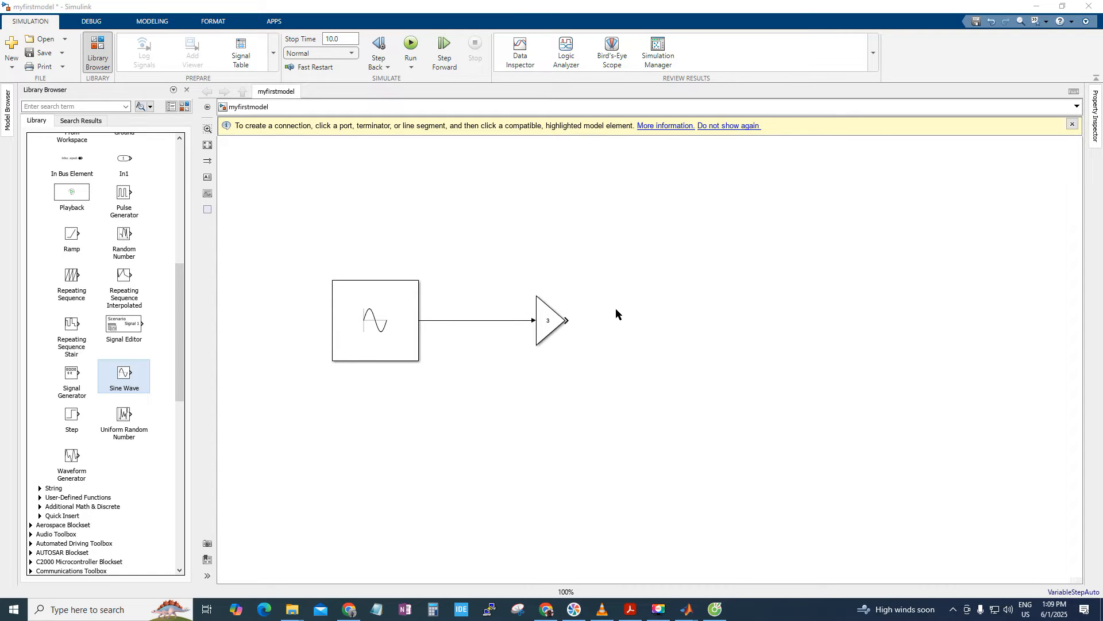
- Add a Simulink/Sinks Scope block by on-canvas search, enlarge it beside the Gain block and connect the Gain output to it
left_click(637, 316)
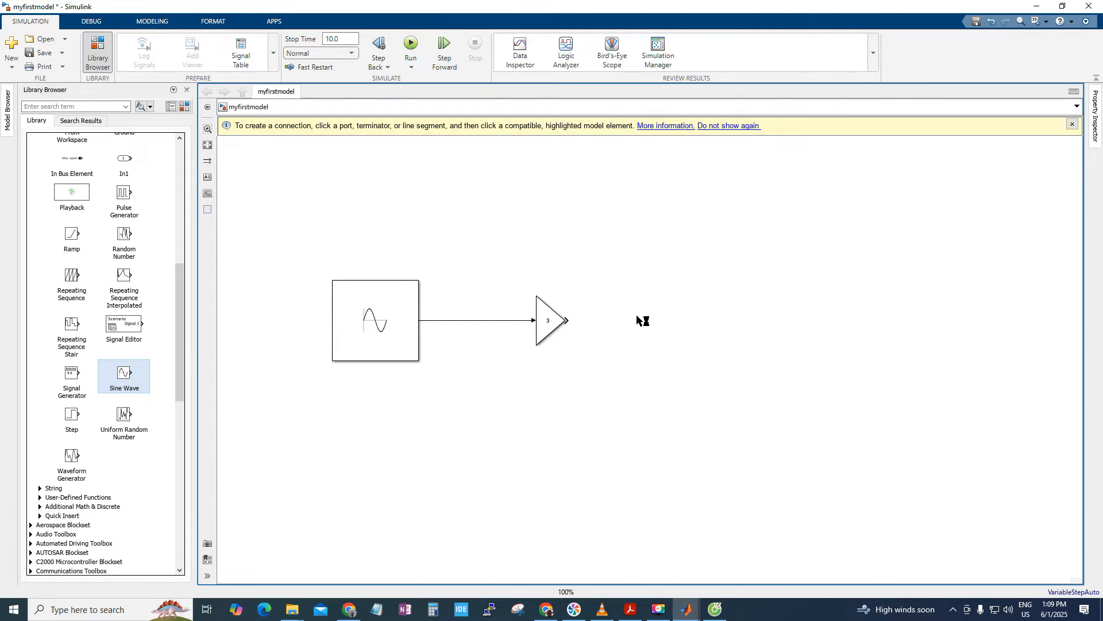
double_click(636, 315)
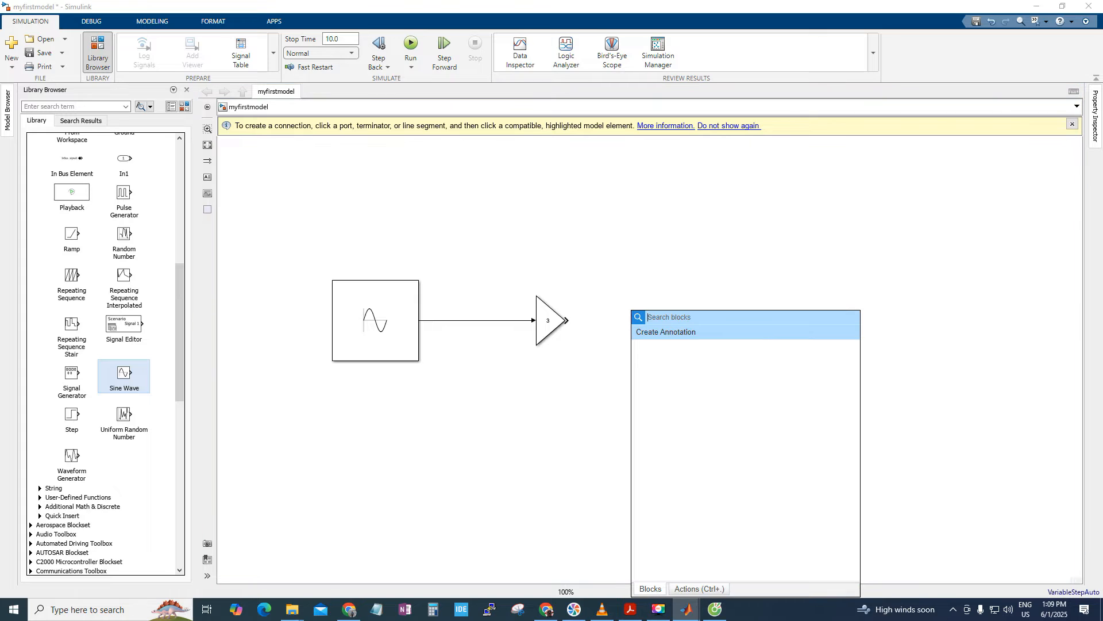
type("scop")
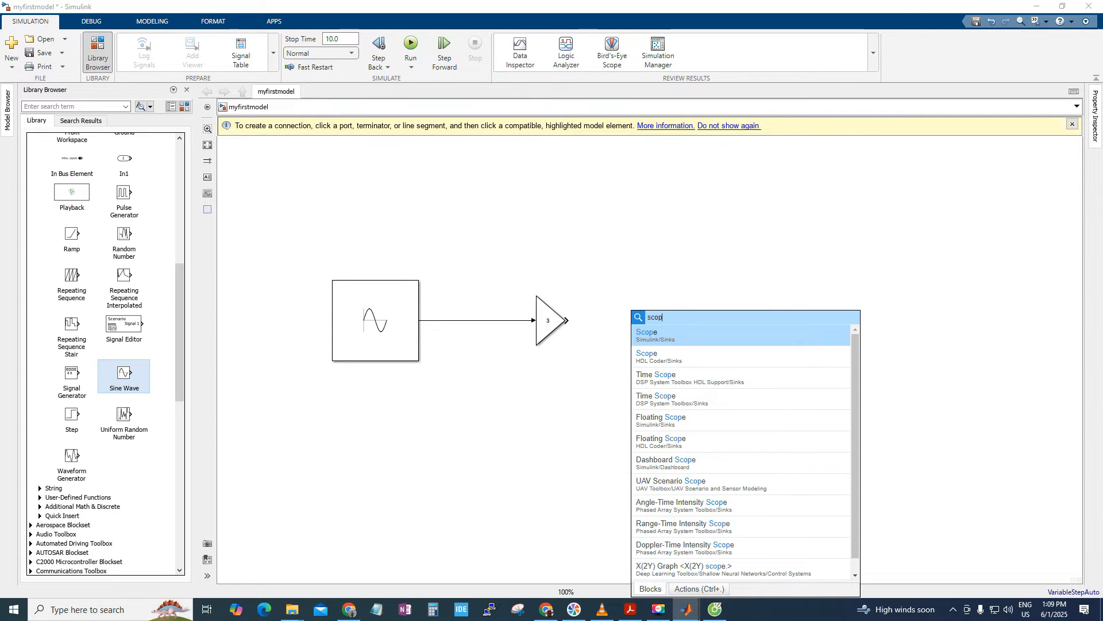
left_click(651, 336)
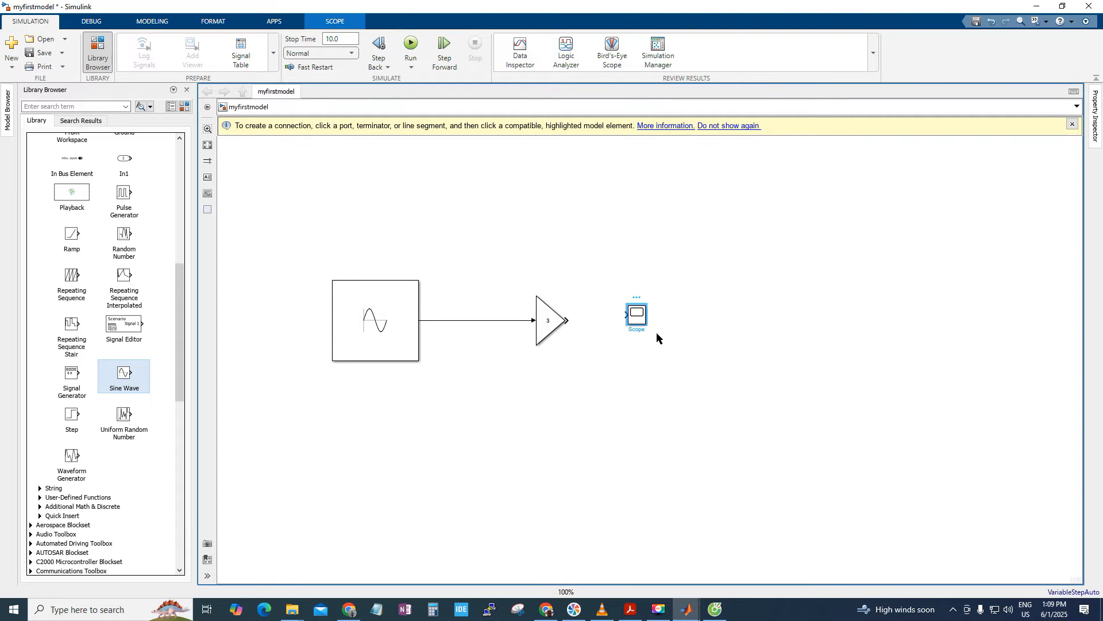
mouse_move(645, 325)
left_mouse_down()
mouse_move(660, 355)
mouse_move(652, 345)
left_mouse_up()
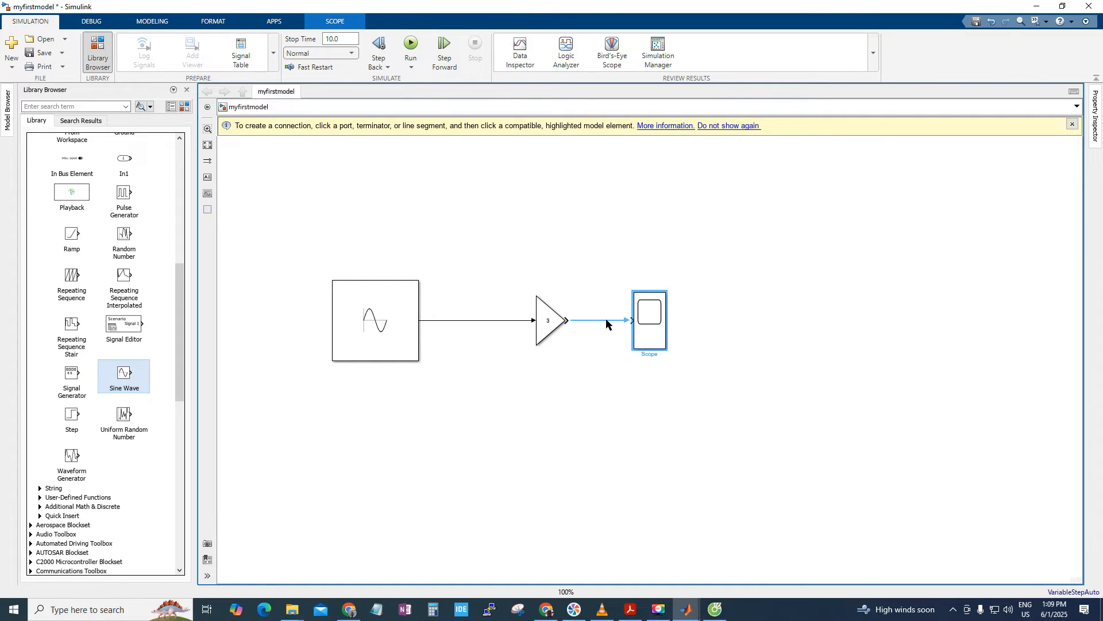
left_click(606, 323)
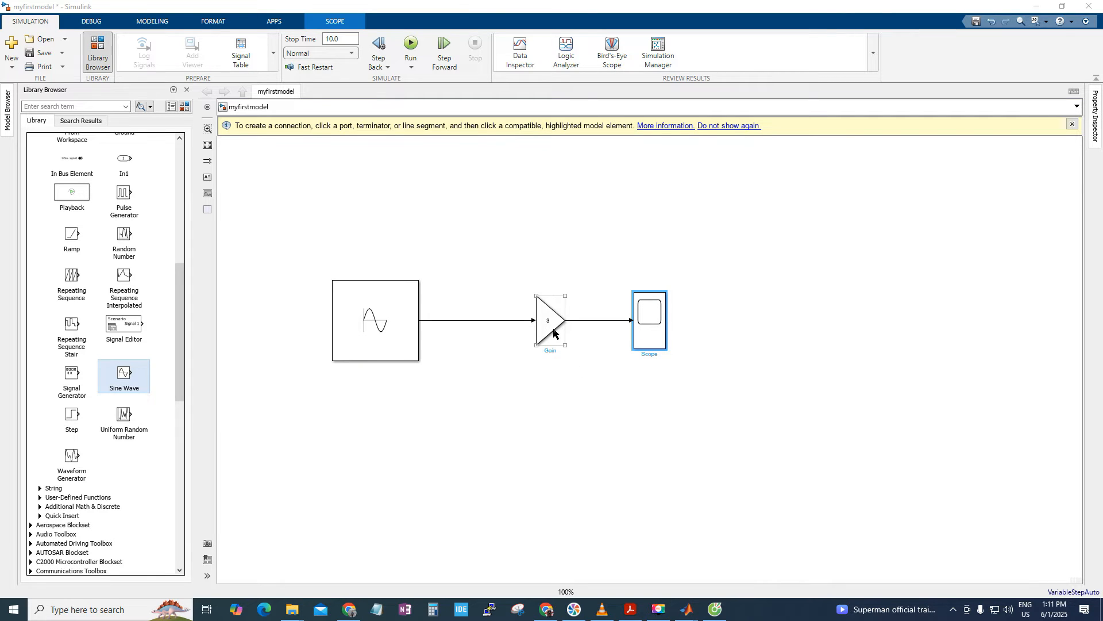
- Connect a second Scope input to the Sine Wave signal line and move the Scope so the Gain connection runs straight
left_click(635, 341)
mouse_move(633, 335)
left_mouse_down()
mouse_move(505, 377)
mouse_move(451, 367)
mouse_move(447, 320)
left_mouse_up()
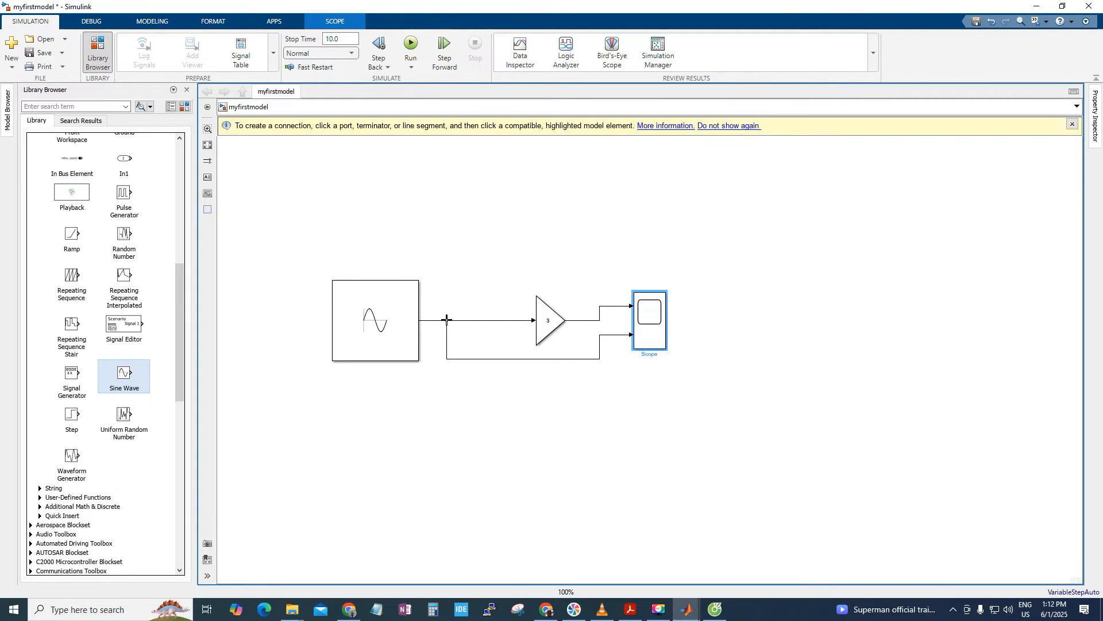
left_click_drag(655, 328, 658, 344)
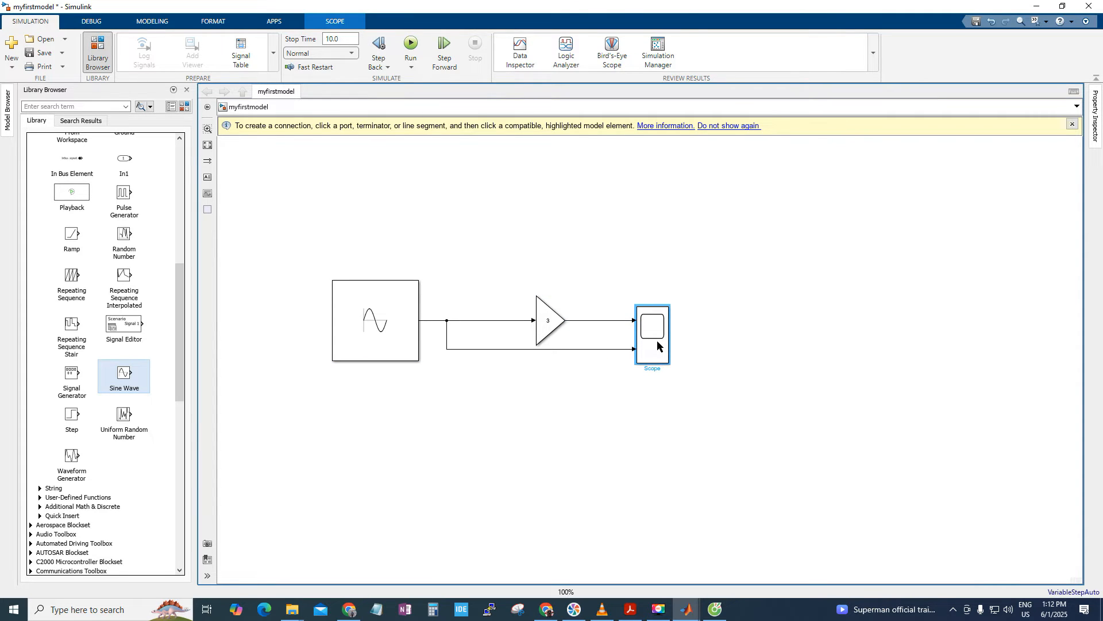
- Delete the branch to the Scope's second input and redraw it starting from the line between Sine Wave and Gain
left_click(804, 349)
left_click(608, 350)
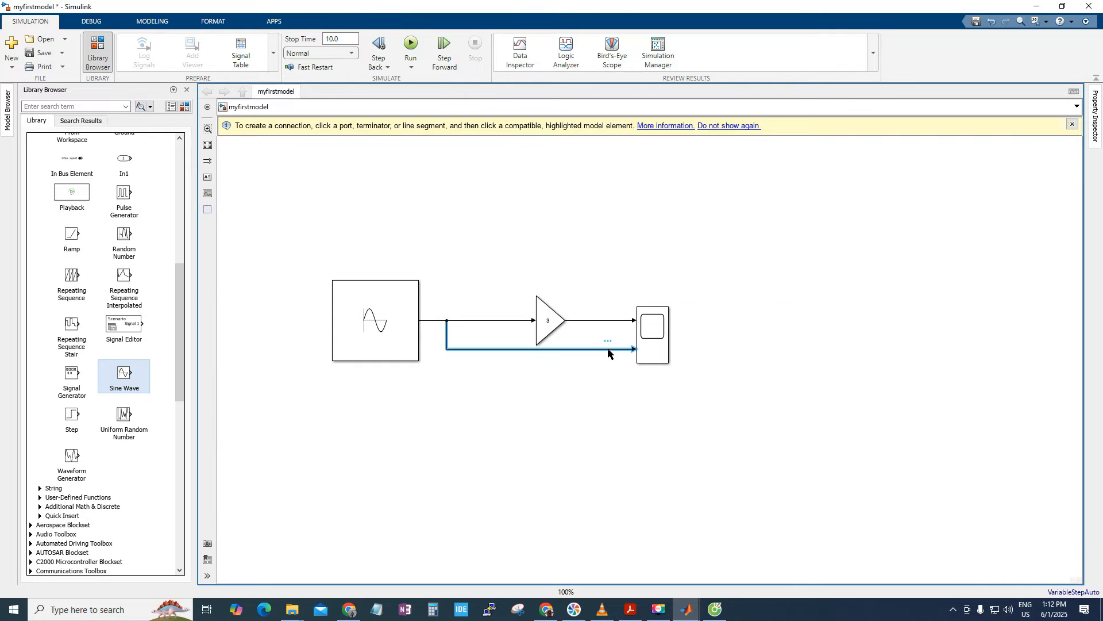
key("Delete")
left_click(457, 320)
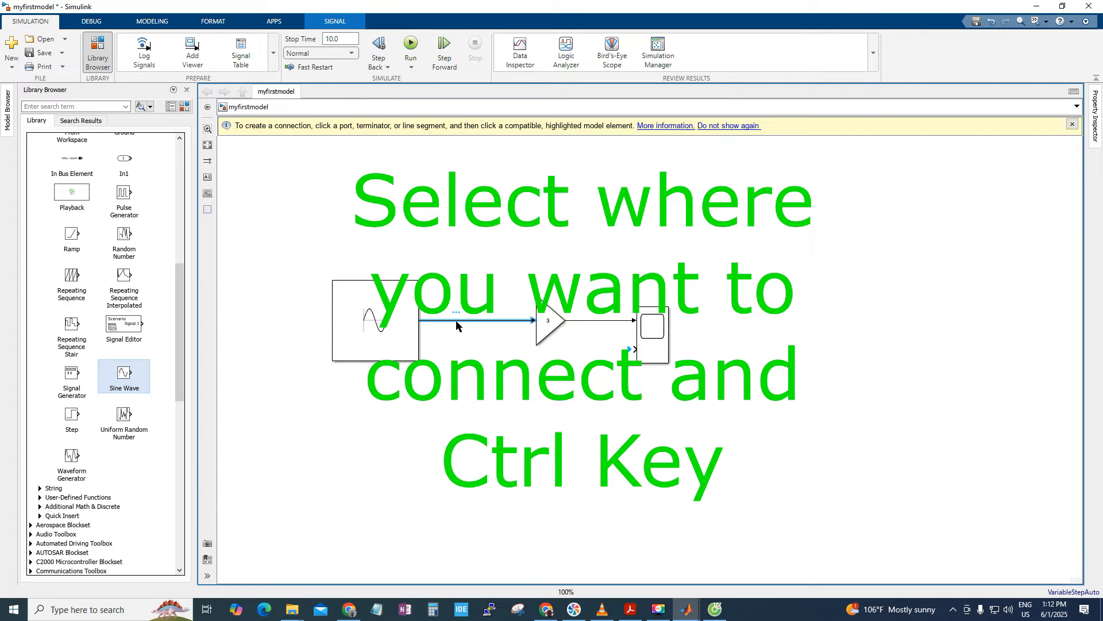
left_click_drag(456, 325, 633, 349)
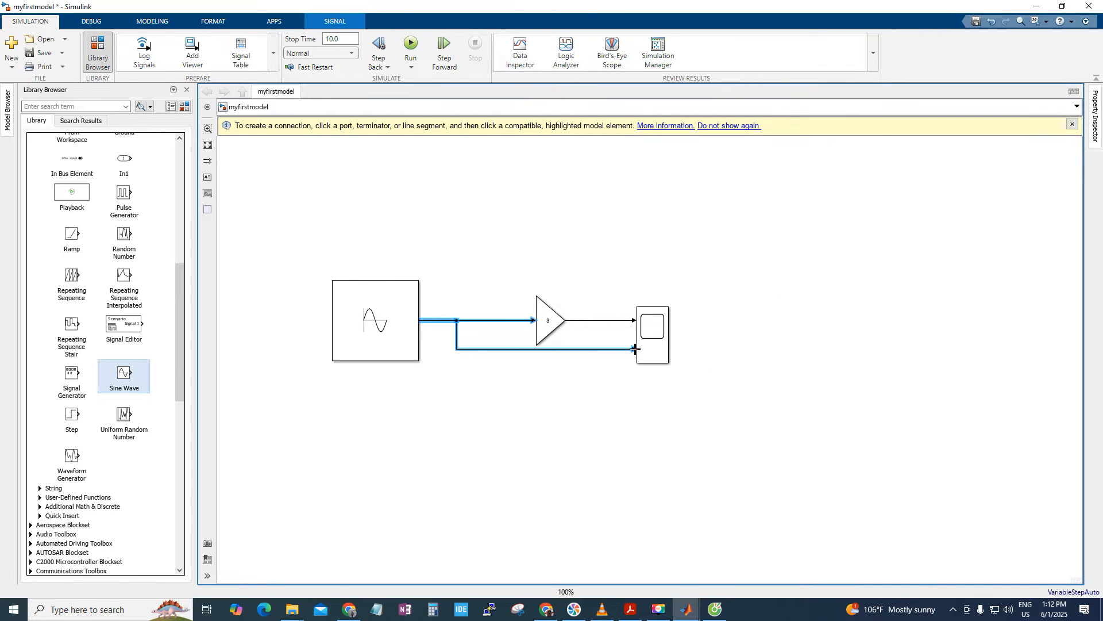
left_click(656, 351)
left_click(663, 352)
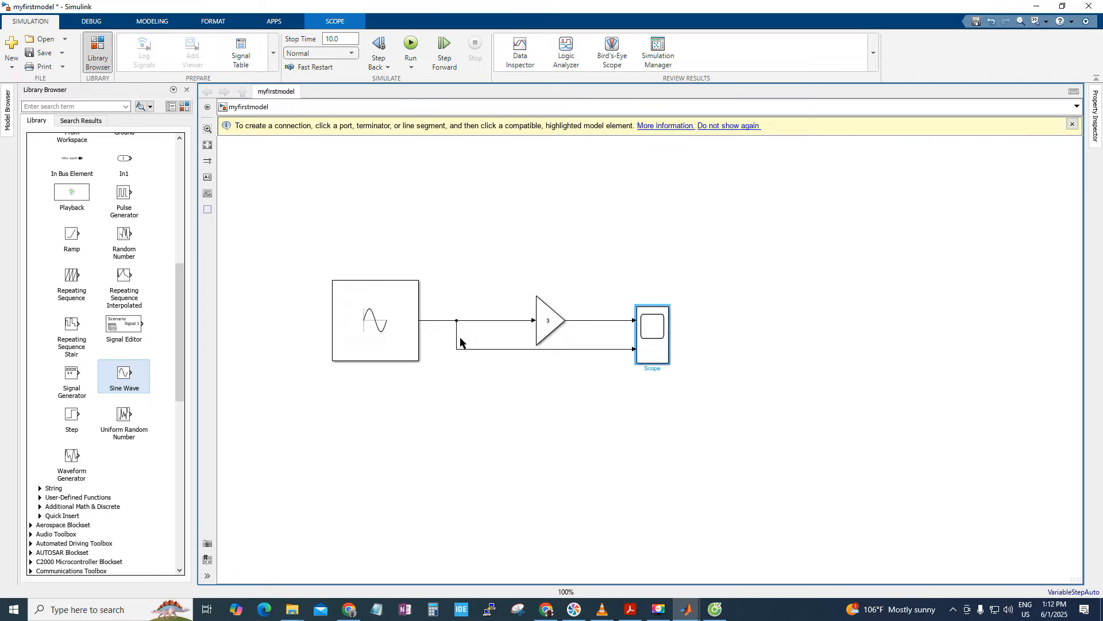
left_click(489, 322)
mouse_move(489, 321)
left_mouse_down()
mouse_move(486, 289)
mouse_move(490, 314)
left_mouse_up()
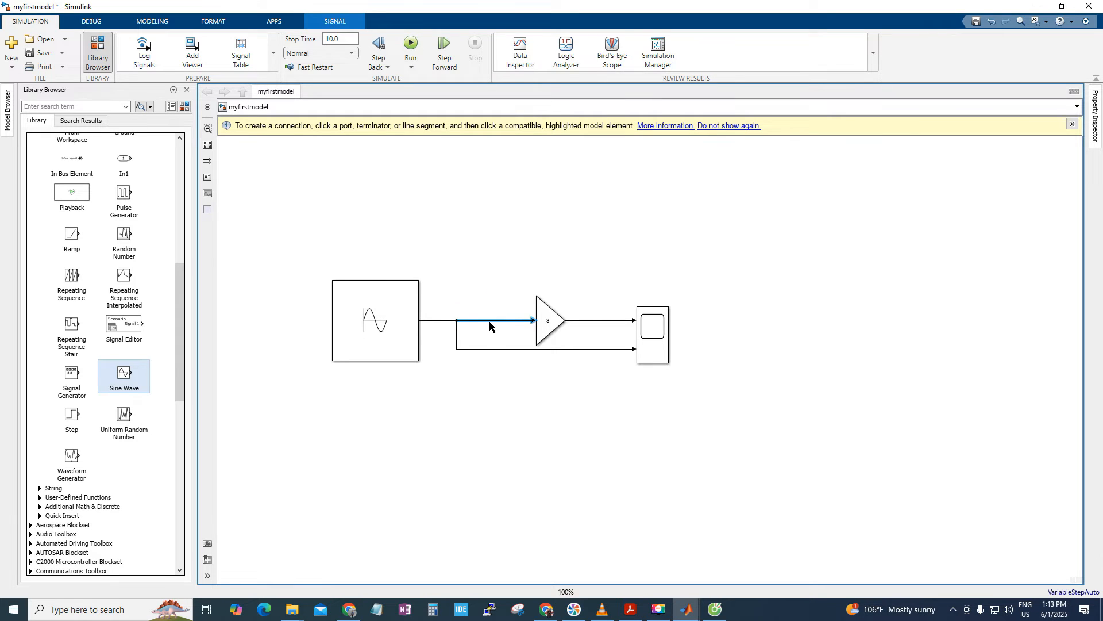
left_click(463, 332)
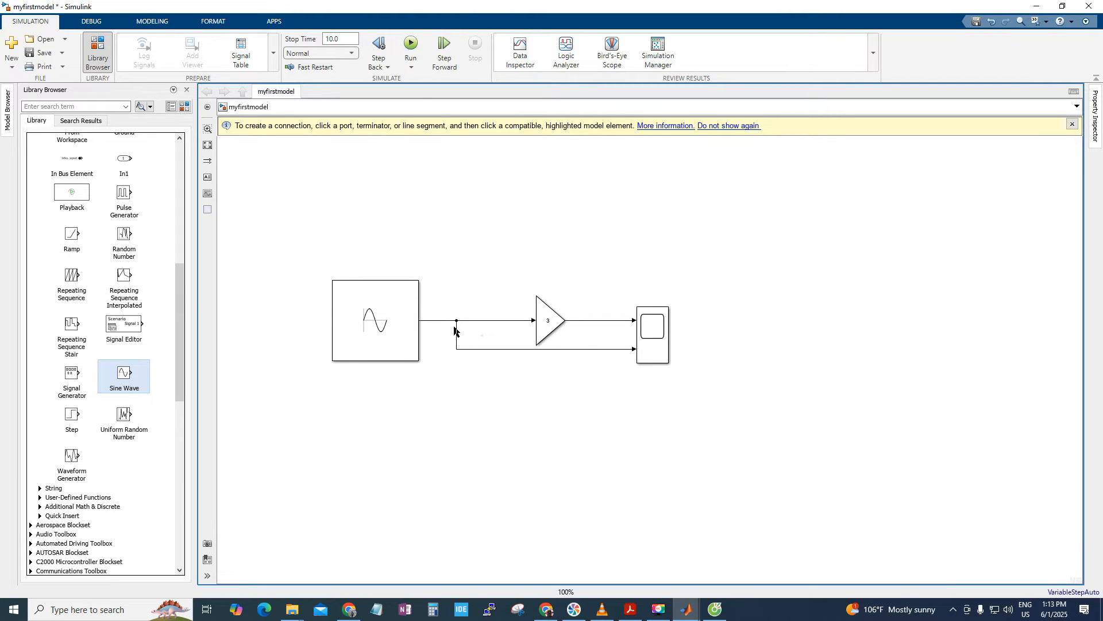
left_click(442, 322)
mouse_move(441, 322)
left_mouse_down()
mouse_move(443, 381)
mouse_move(448, 322)
left_mouse_up()
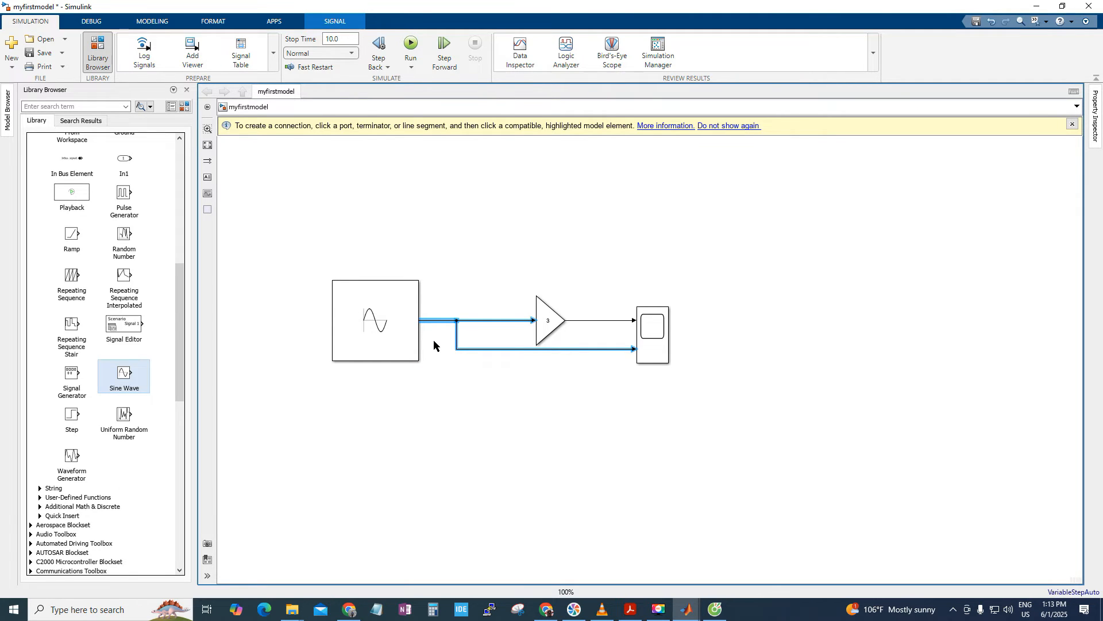
left_click(437, 343)
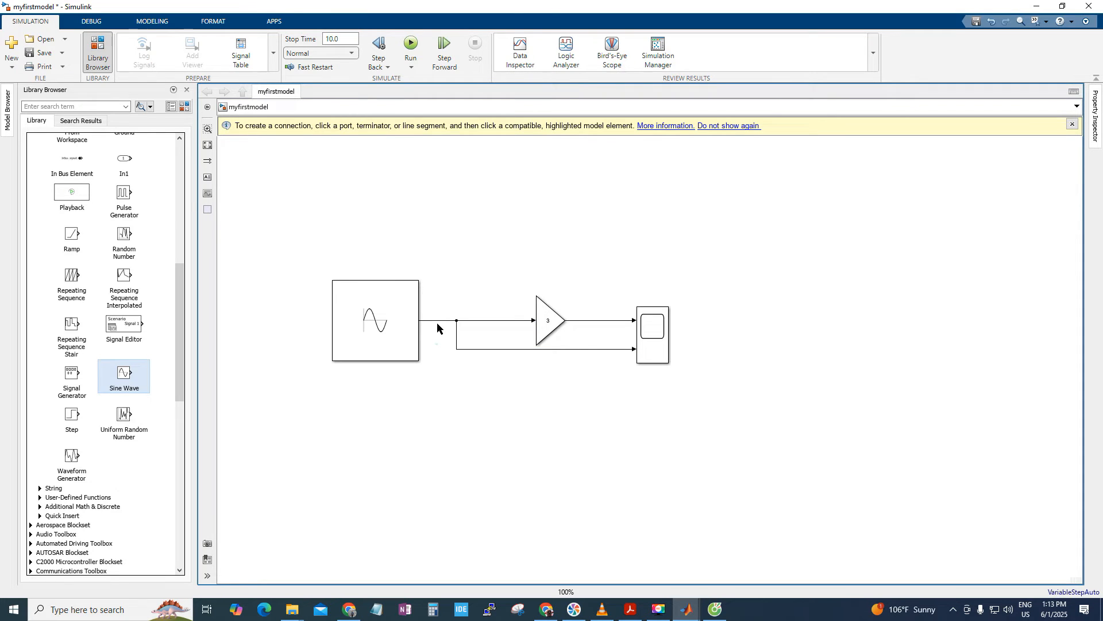
- Draw a loose, unconnected branch downward from the Sine Wave output line
left_click_drag(433, 320, 434, 374)
left_click(435, 355)
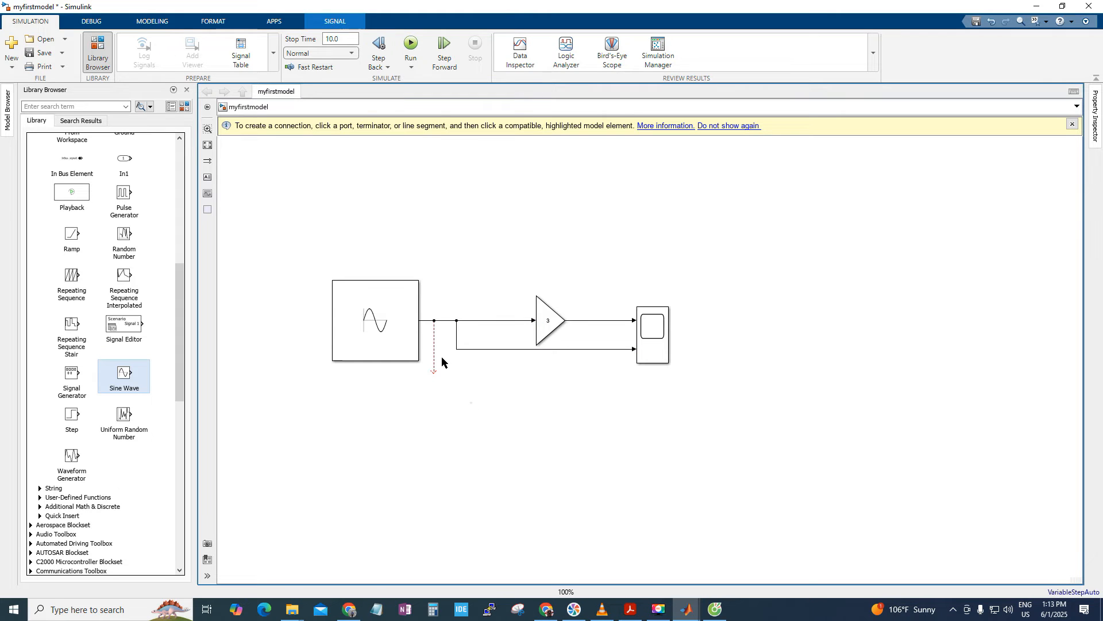
left_click(434, 352)
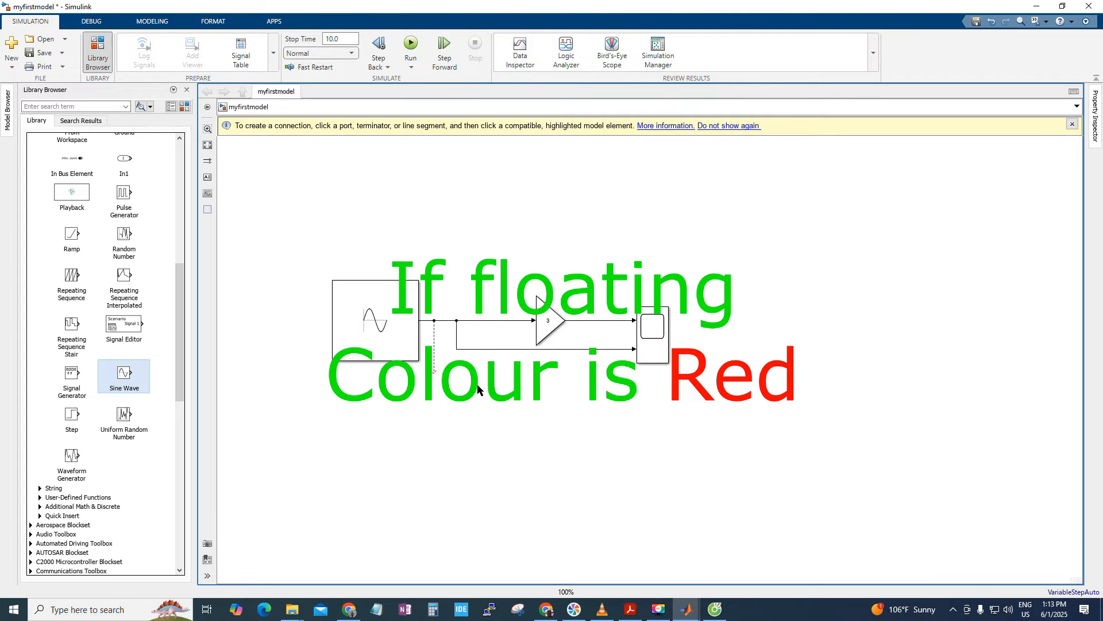
- Fit the whole model to the canvas and select the Sine Wave block to show its name
scroll(616, 362, "down", 3)
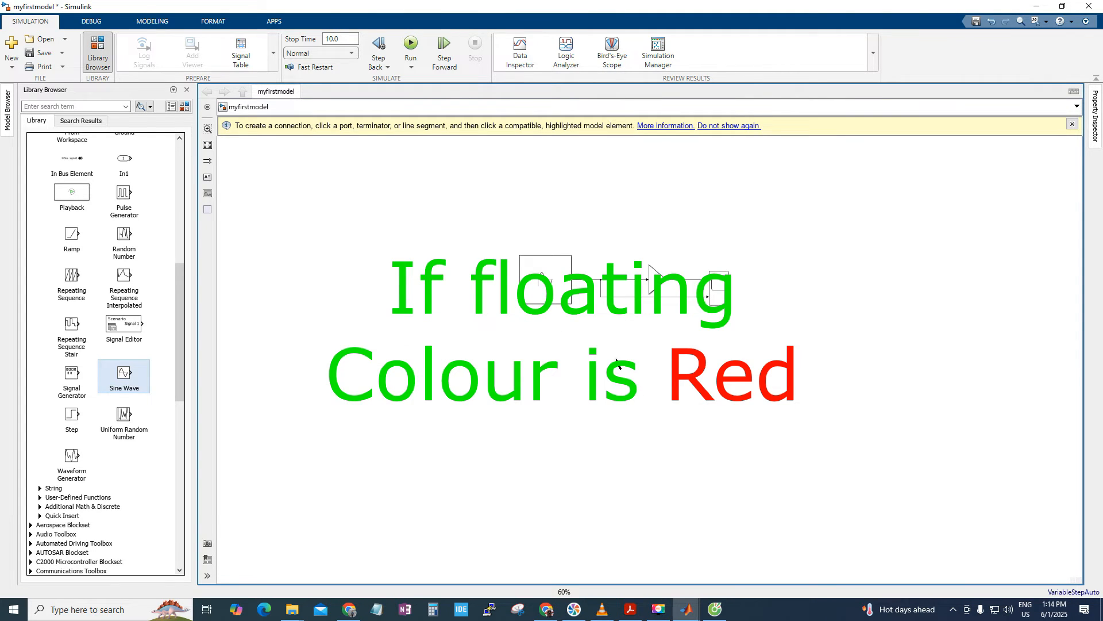
key("space")
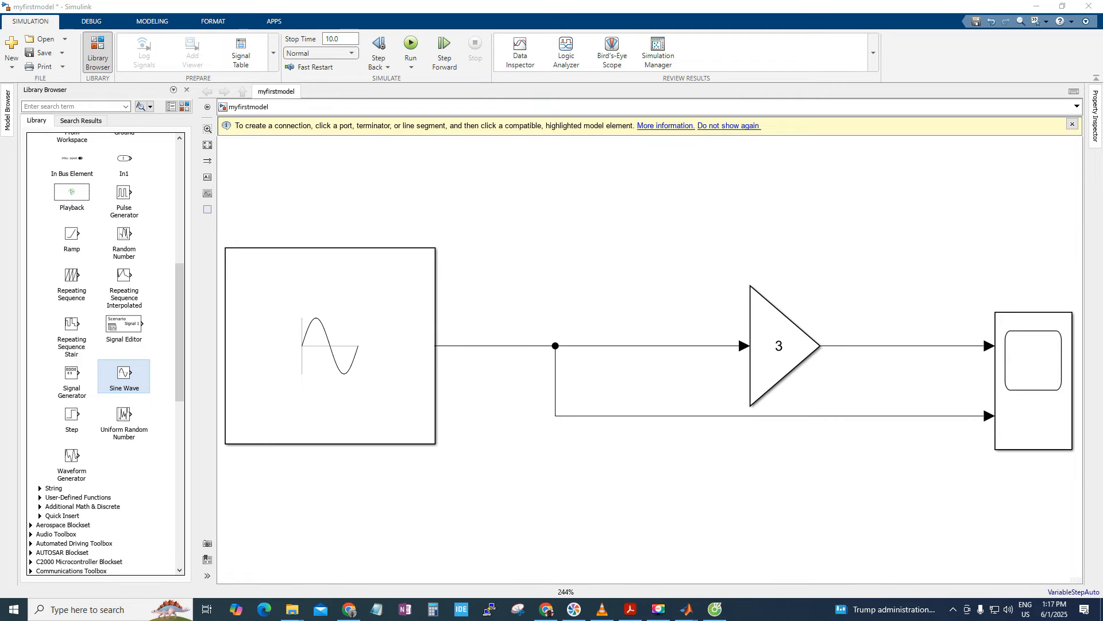
left_click(397, 393)
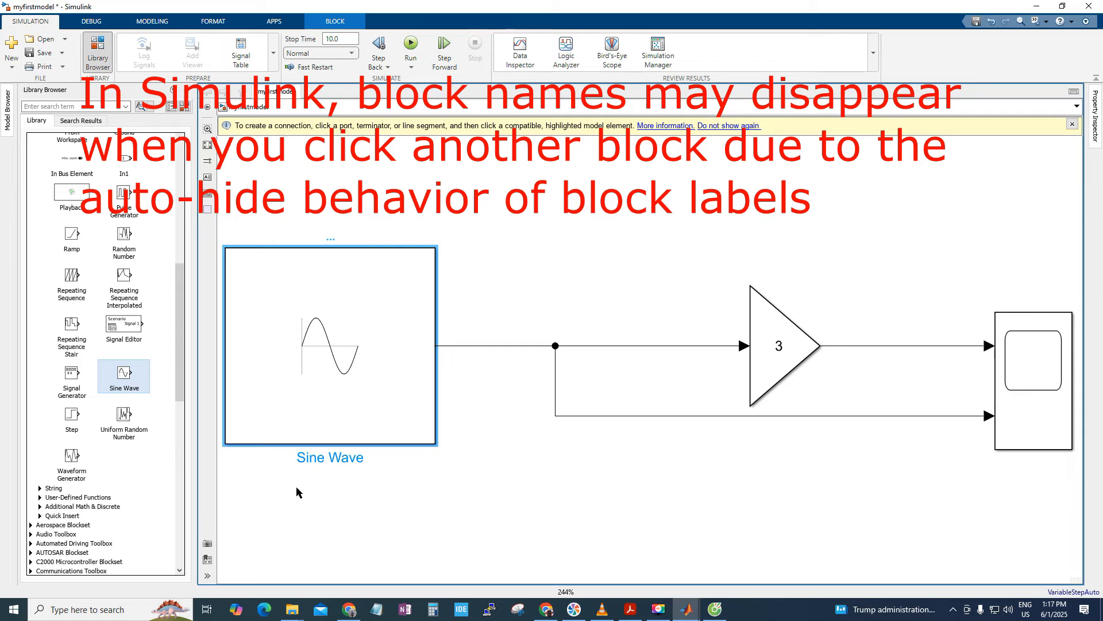
- Turn on the permanent block name display for the Sine Wave block by setting Show Block Name to On
left_click(776, 375)
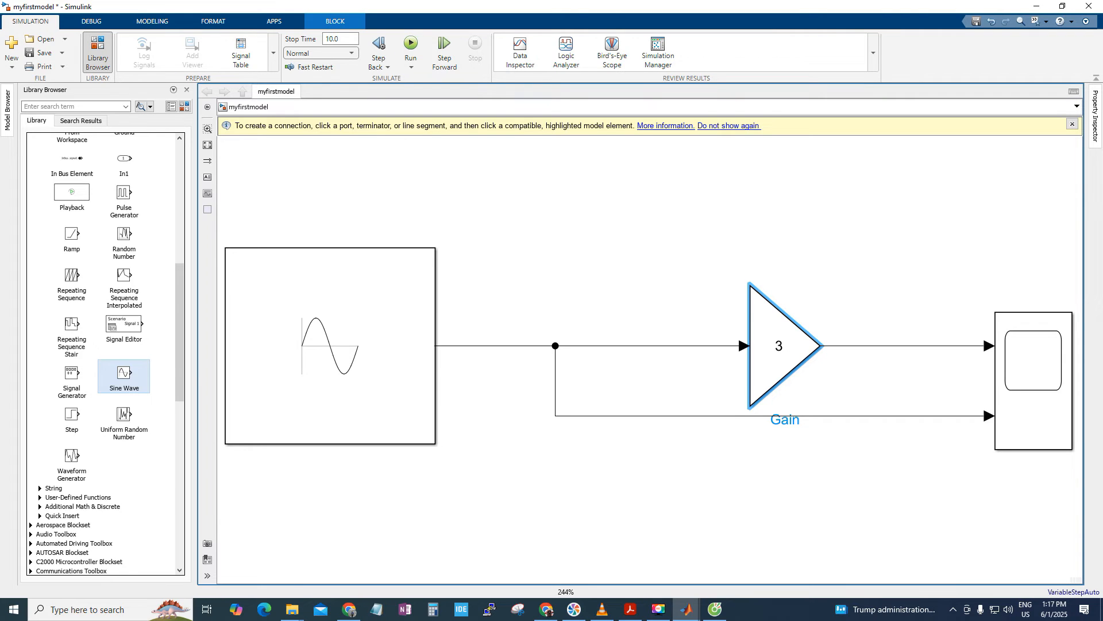
left_click(1027, 359)
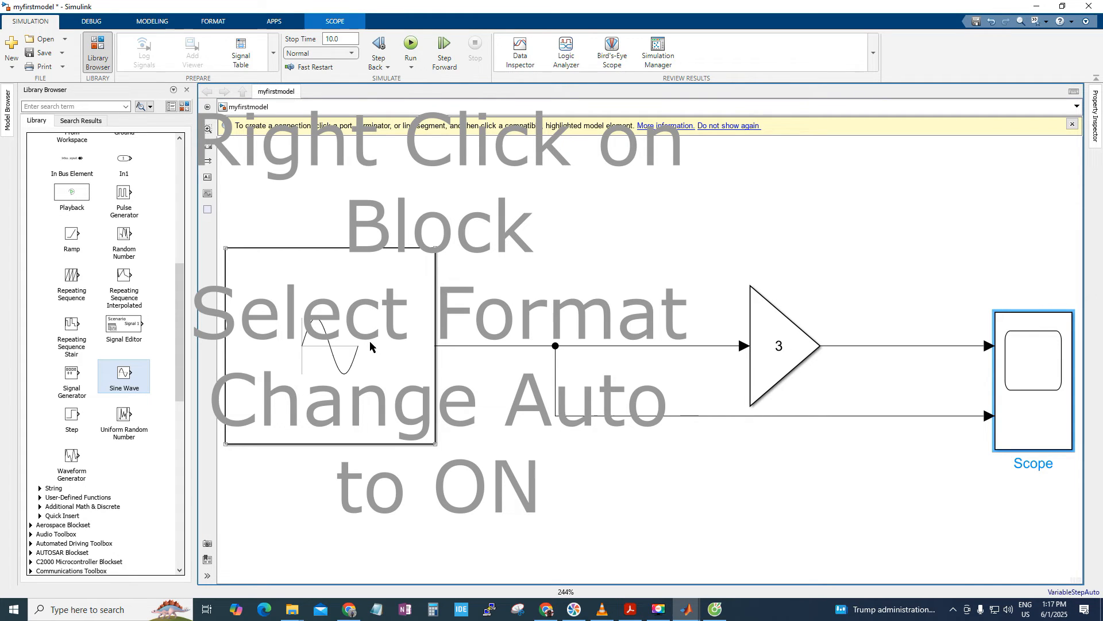
left_click(352, 303)
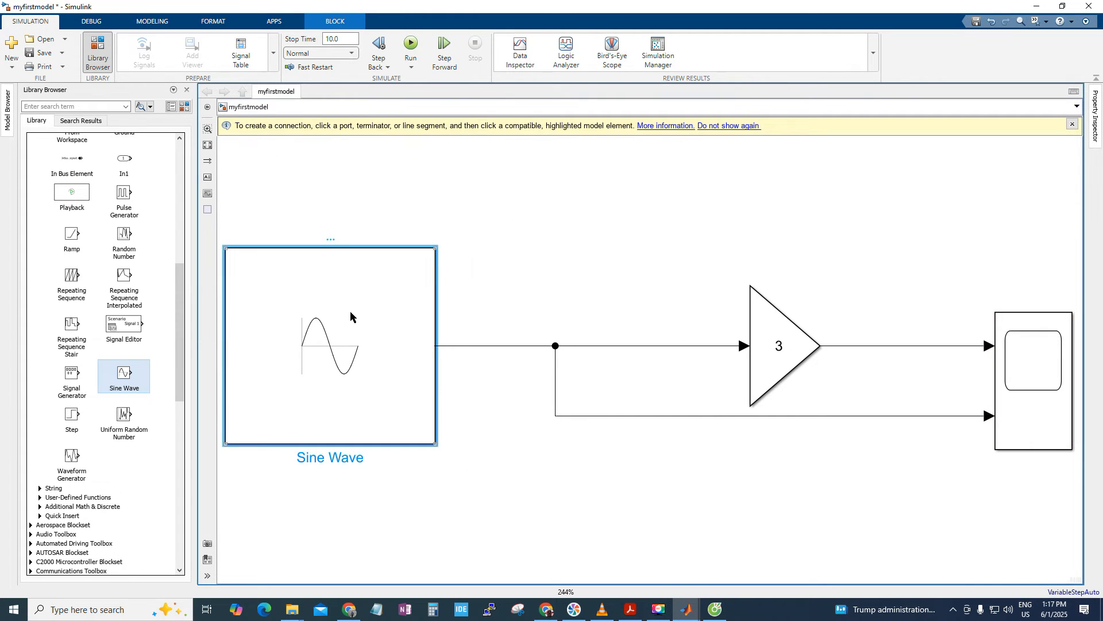
right_click(348, 313)
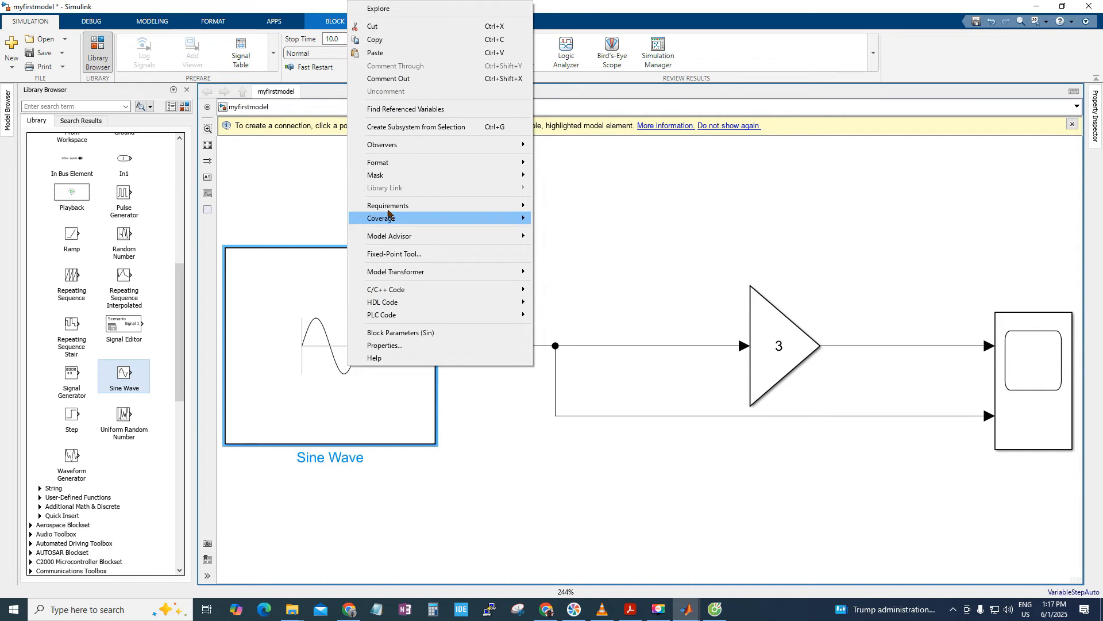
mouse_move(381, 166)
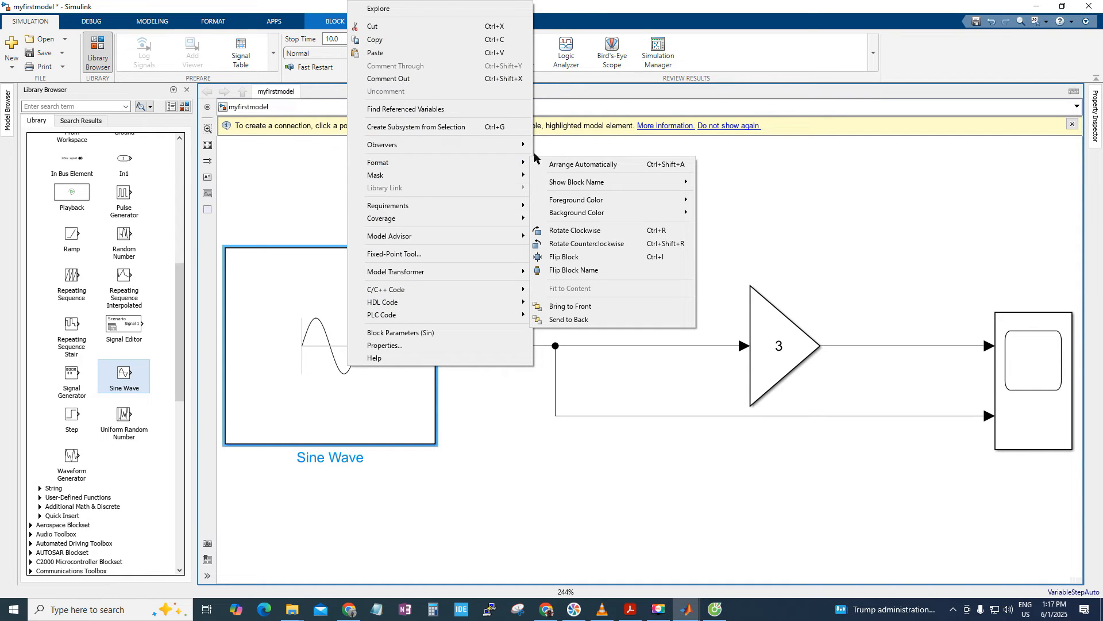
mouse_move(583, 185)
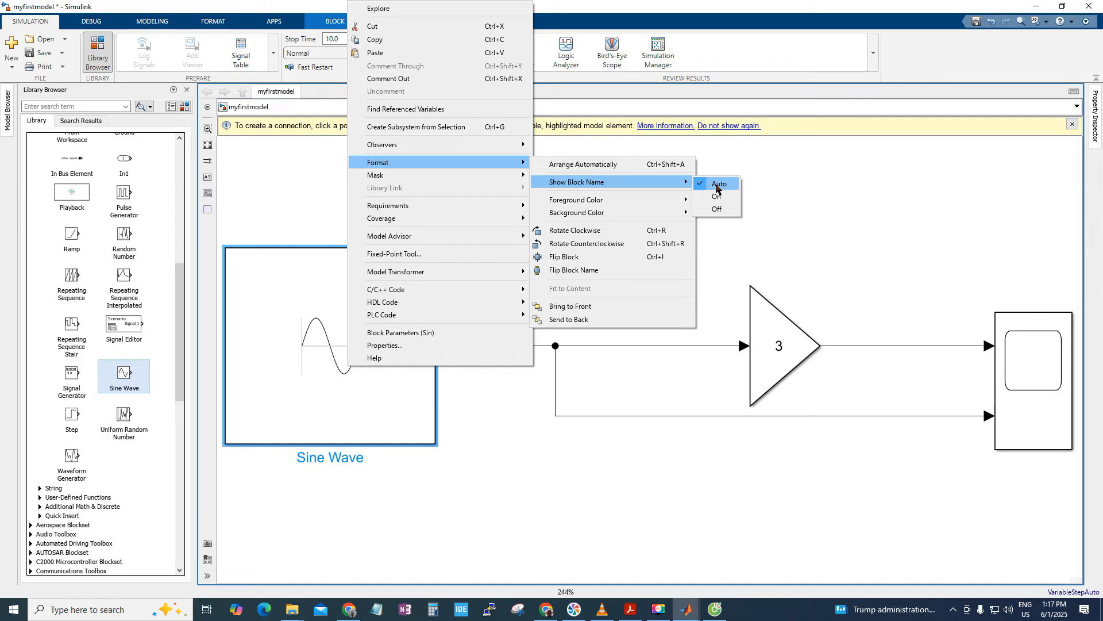
left_click(723, 200)
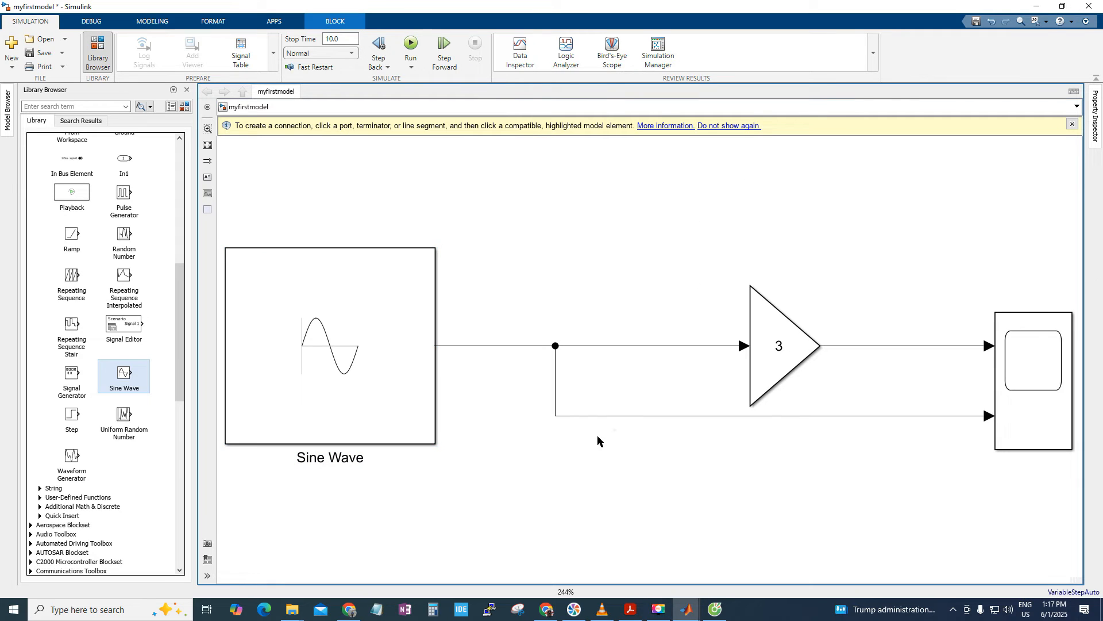
- Set Show Block Name to On for the Gain block
left_click(776, 361)
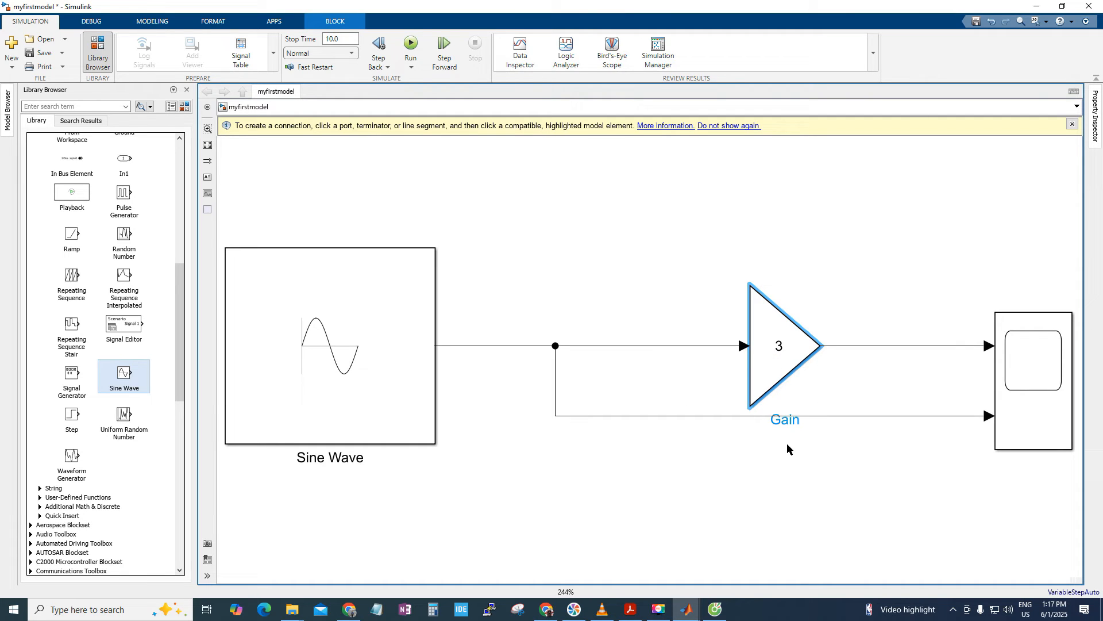
left_click(689, 491)
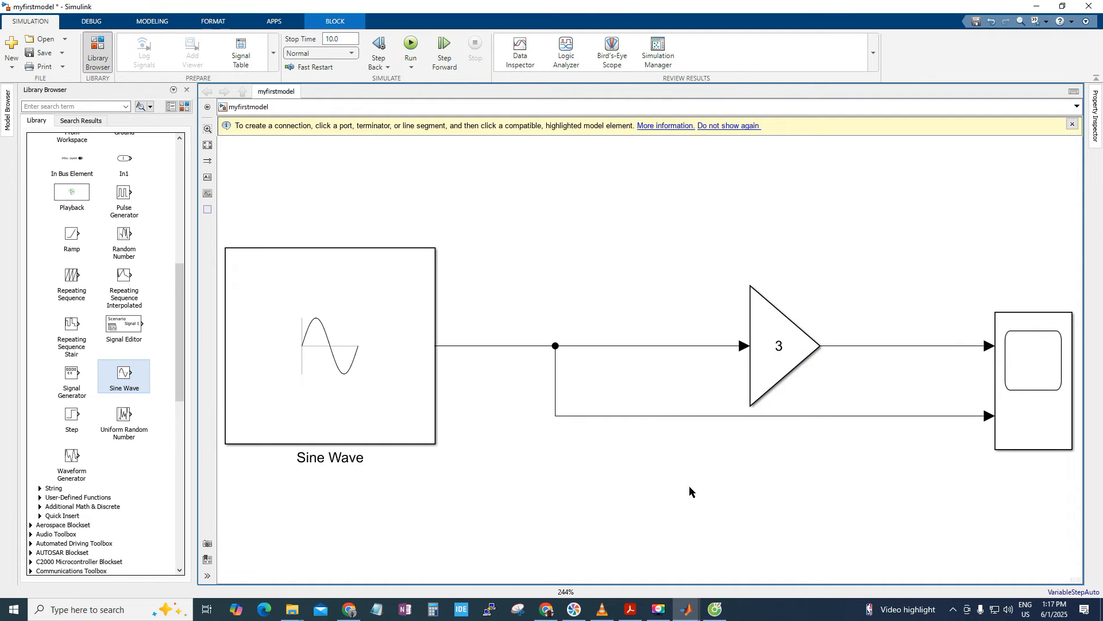
left_click(1045, 358)
left_click(758, 366)
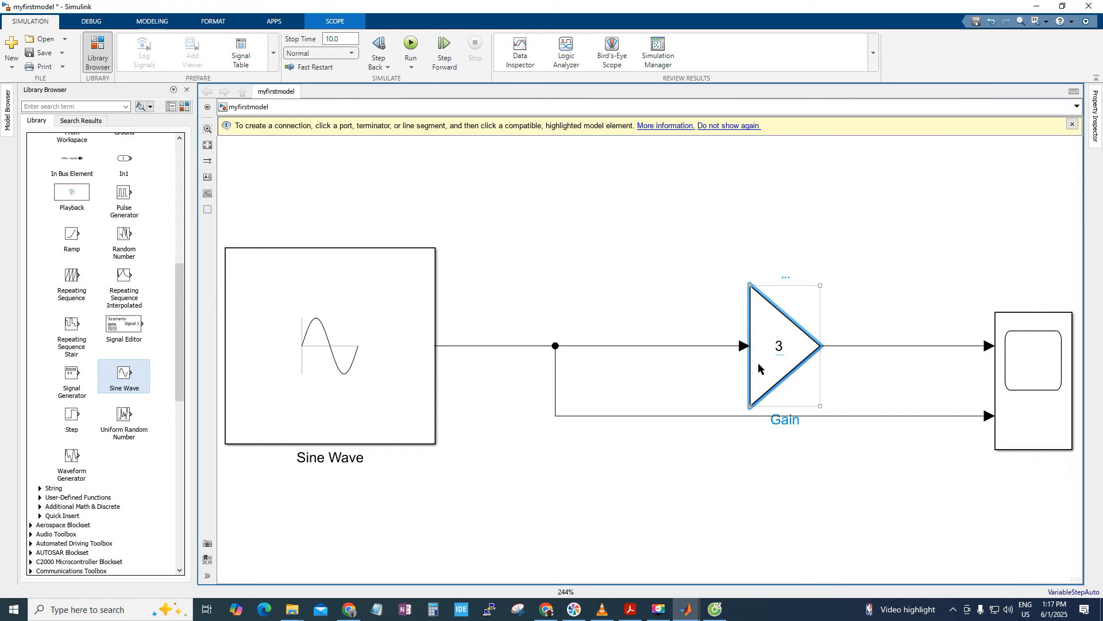
right_click(759, 366)
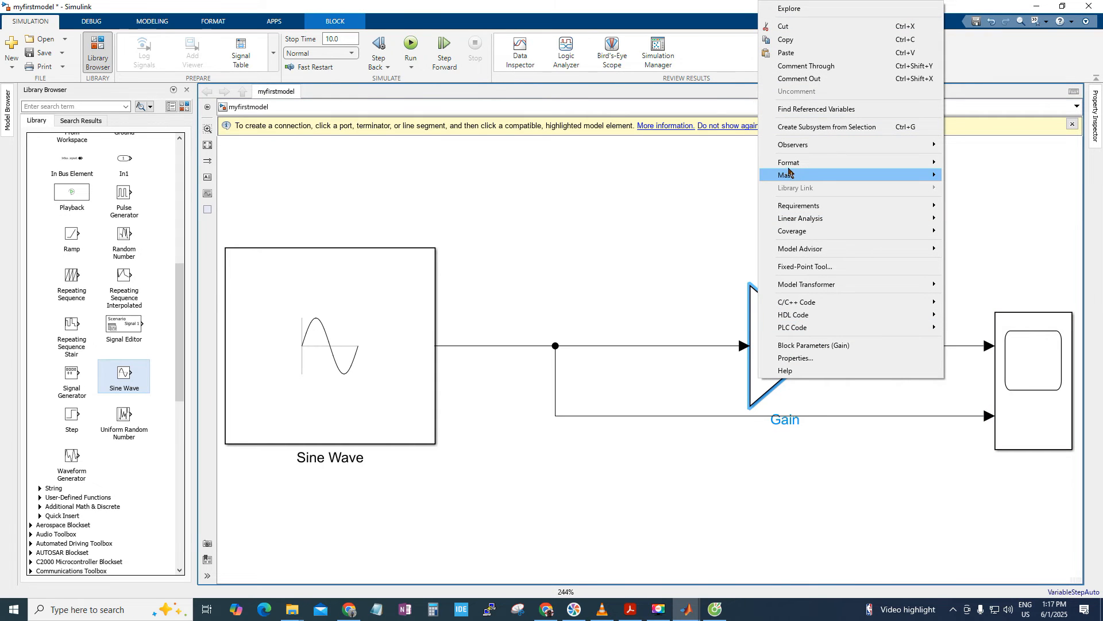
mouse_move(788, 167)
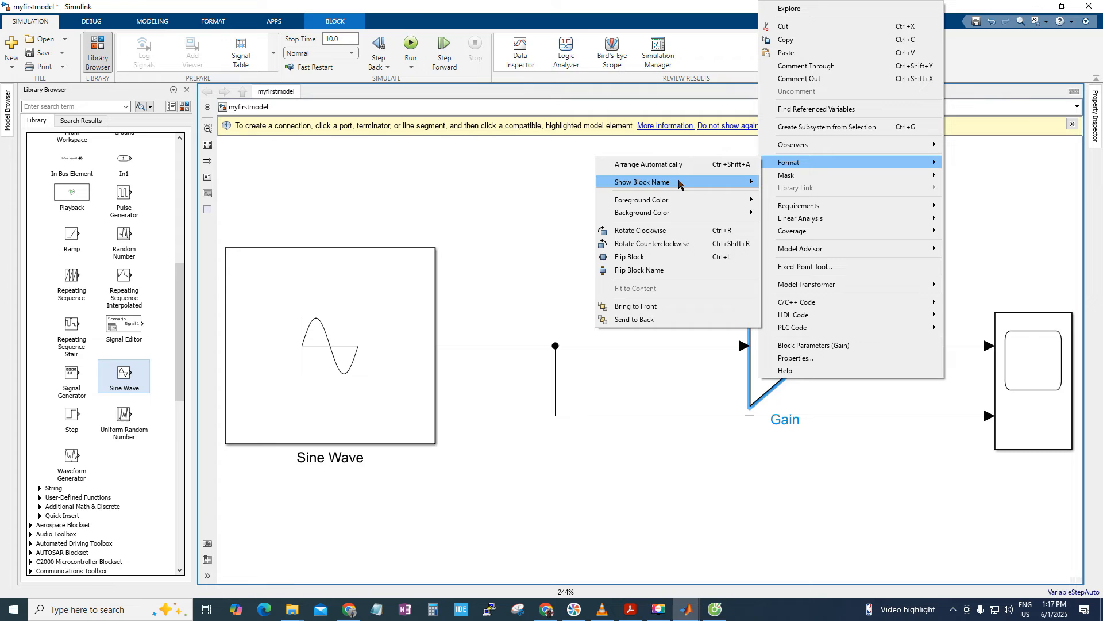
mouse_move(679, 184)
left_click(782, 196)
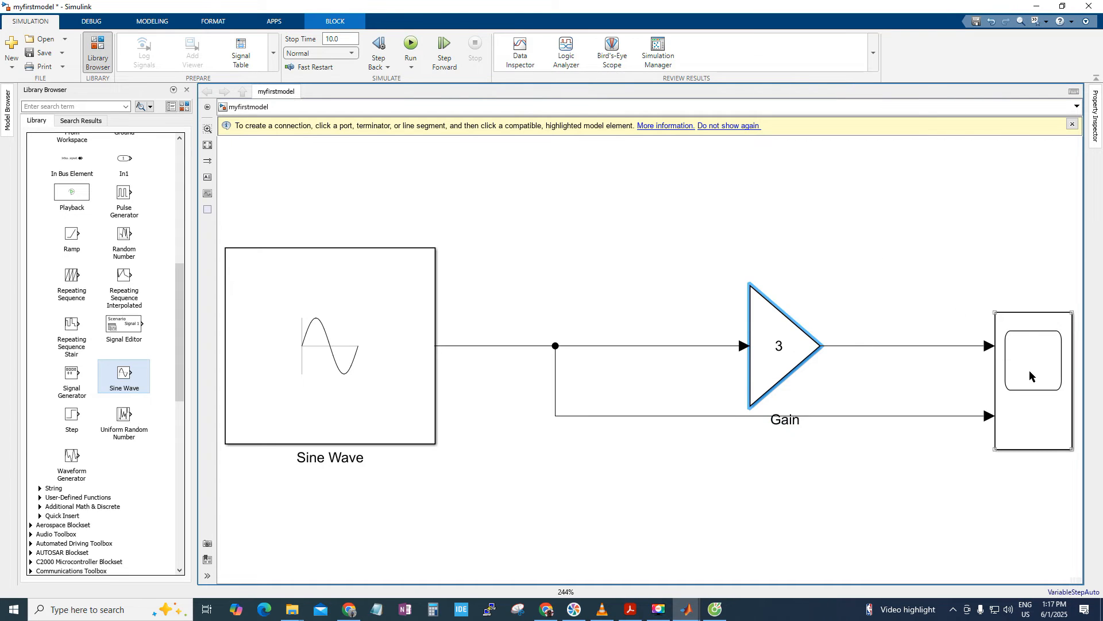
- Set Show Block Name to On for the Scope block and clear the selection
left_click(1028, 370)
right_click(1029, 370)
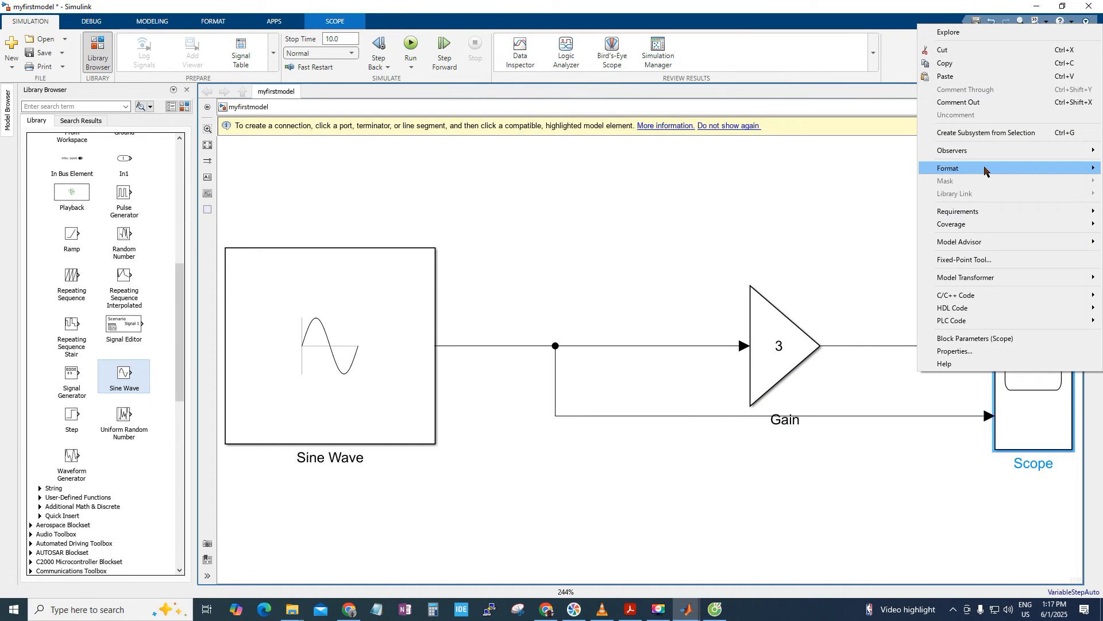
mouse_move(985, 169)
mouse_move(824, 187)
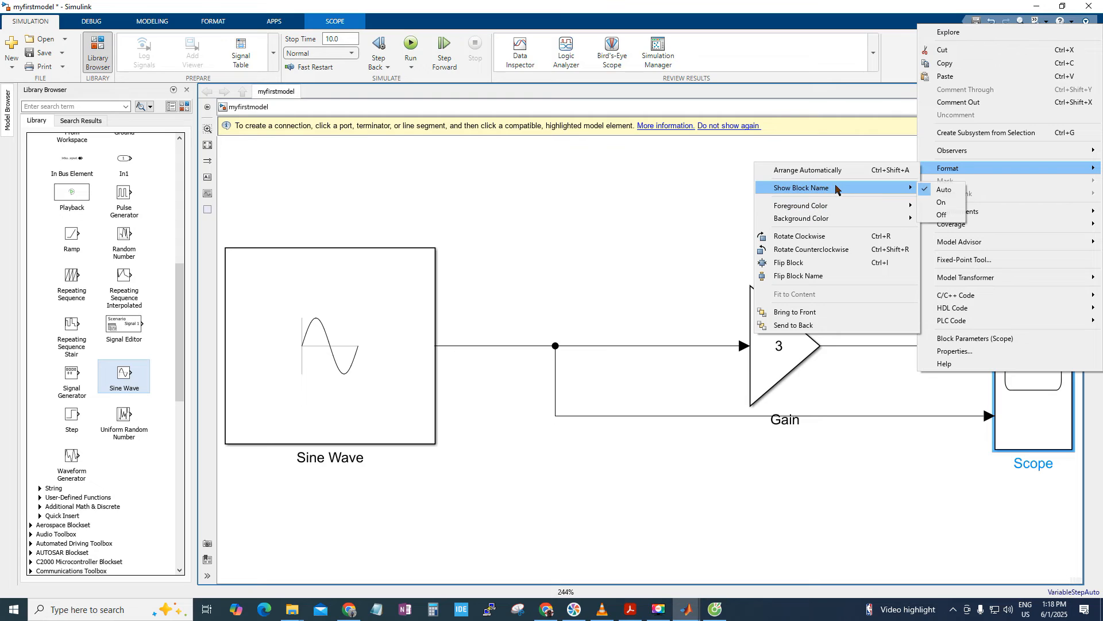
left_click(943, 202)
left_click(768, 481)
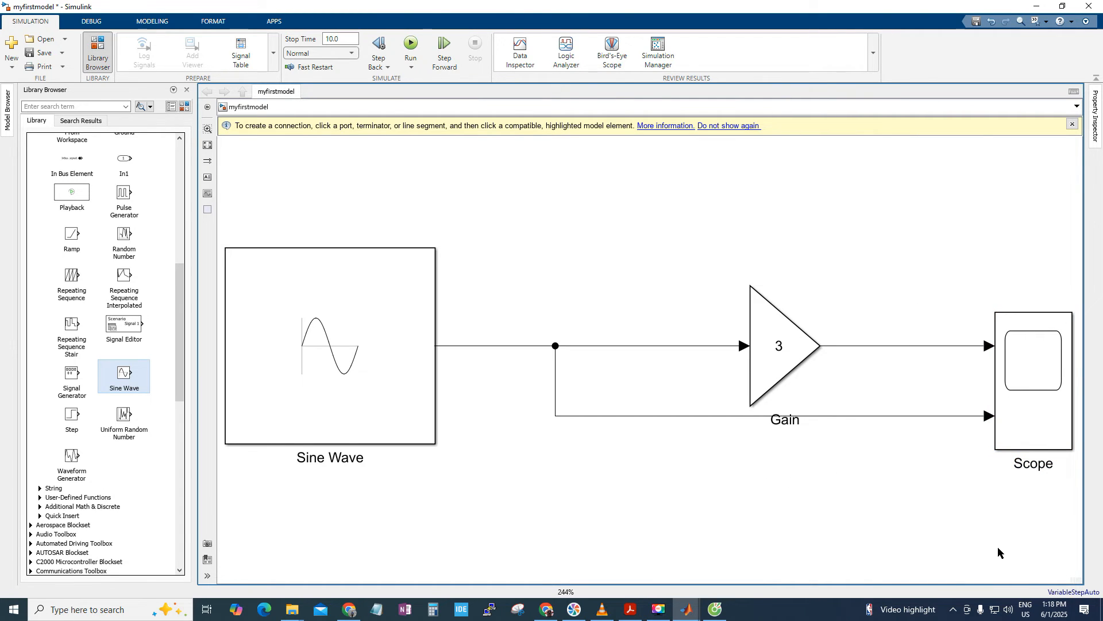
- Close the Library Browser to give the model canvas the full width
scroll(557, 500, "down", 2)
left_click(570, 485)
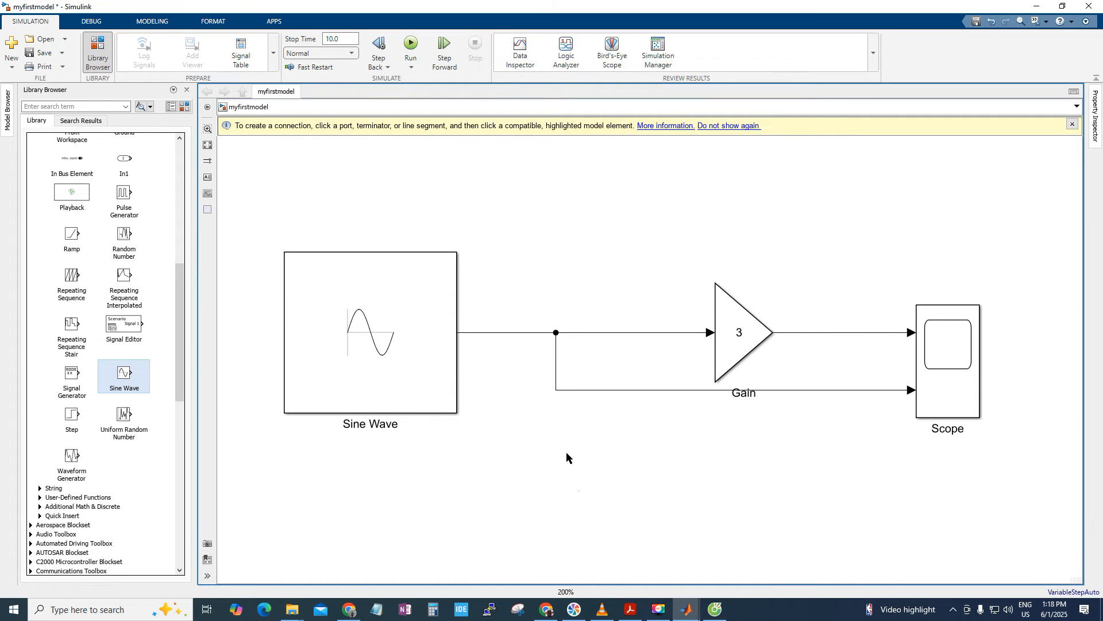
scroll(564, 449, "down", 3)
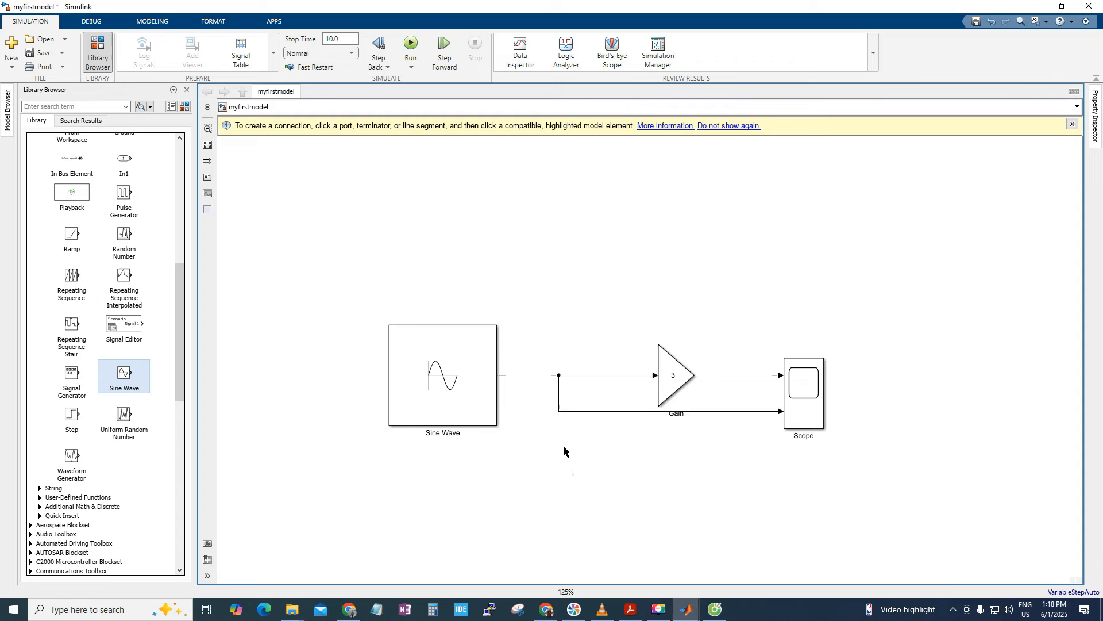
scroll(563, 451, "down", 1)
scroll(564, 451, "up", 3)
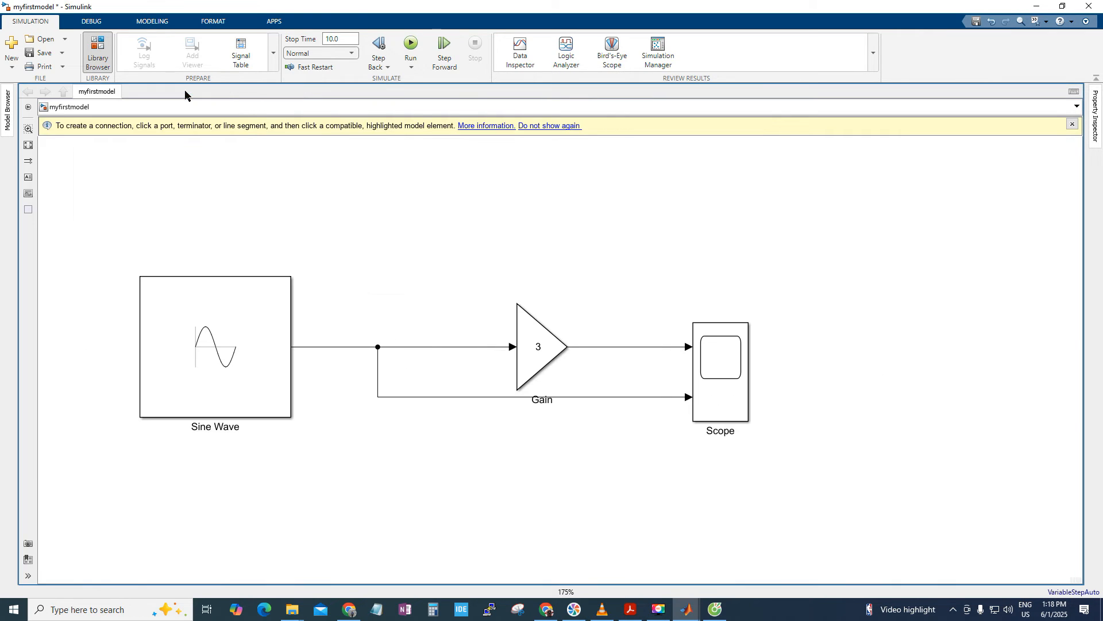
left_click(185, 92)
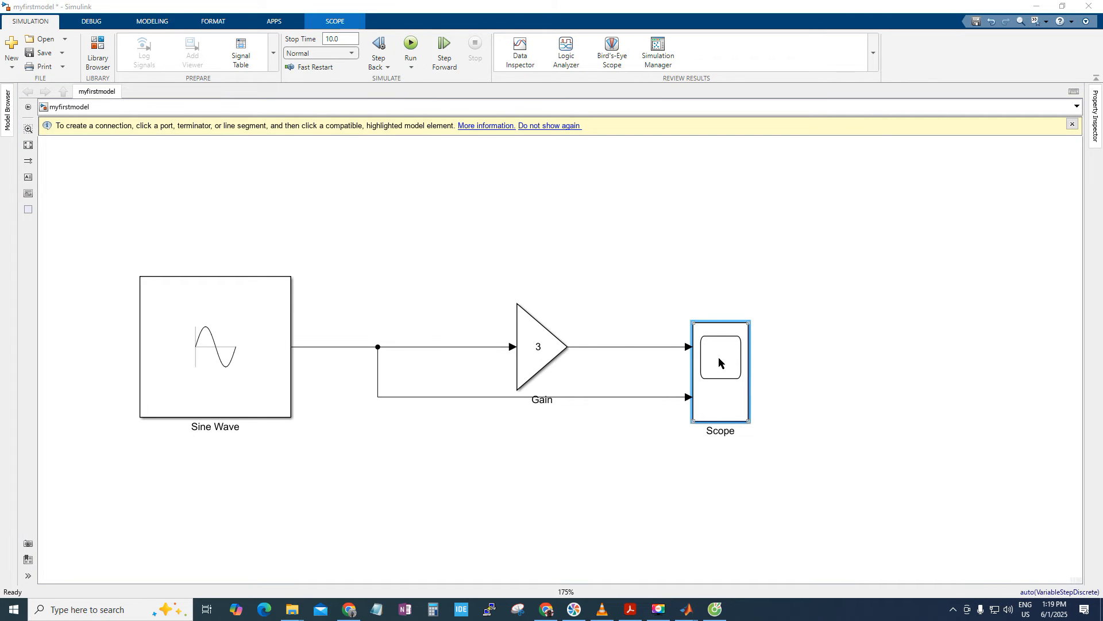
- Run the simulation from the maximized Scope window, then restore the window and move it clear of the Gain block
left_click(719, 362)
double_click(719, 362)
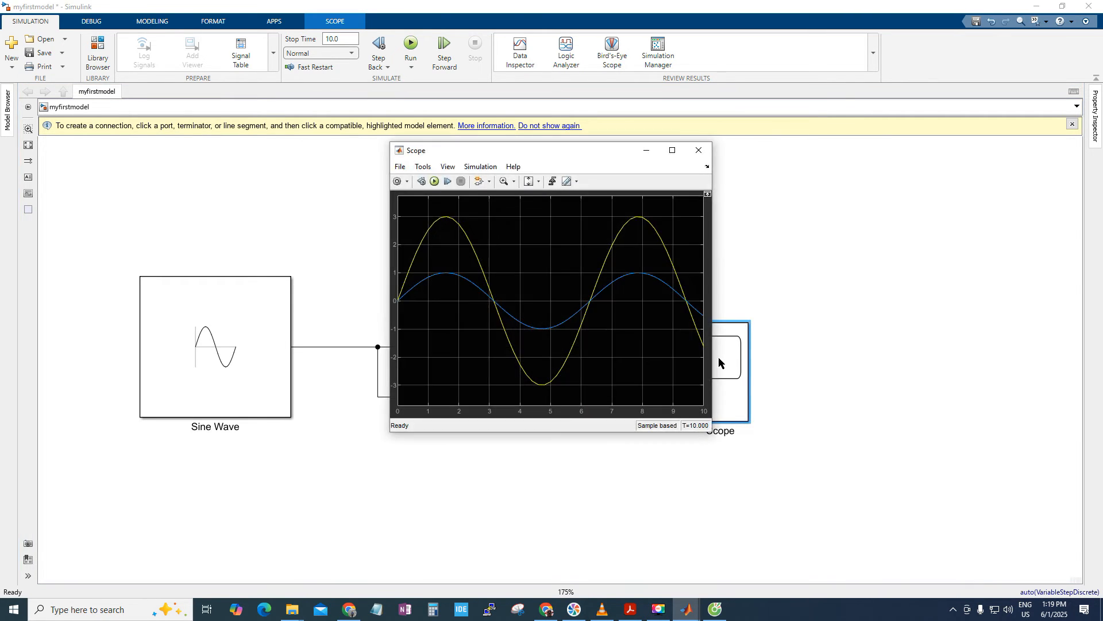
left_click(672, 151)
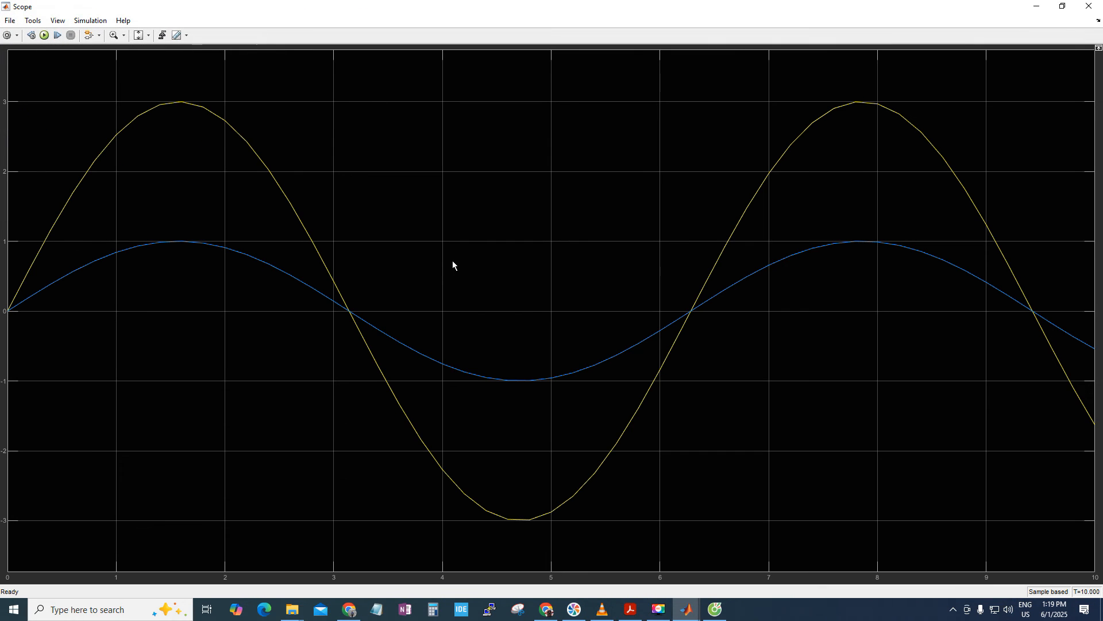
left_click(44, 35)
left_click(1062, 6)
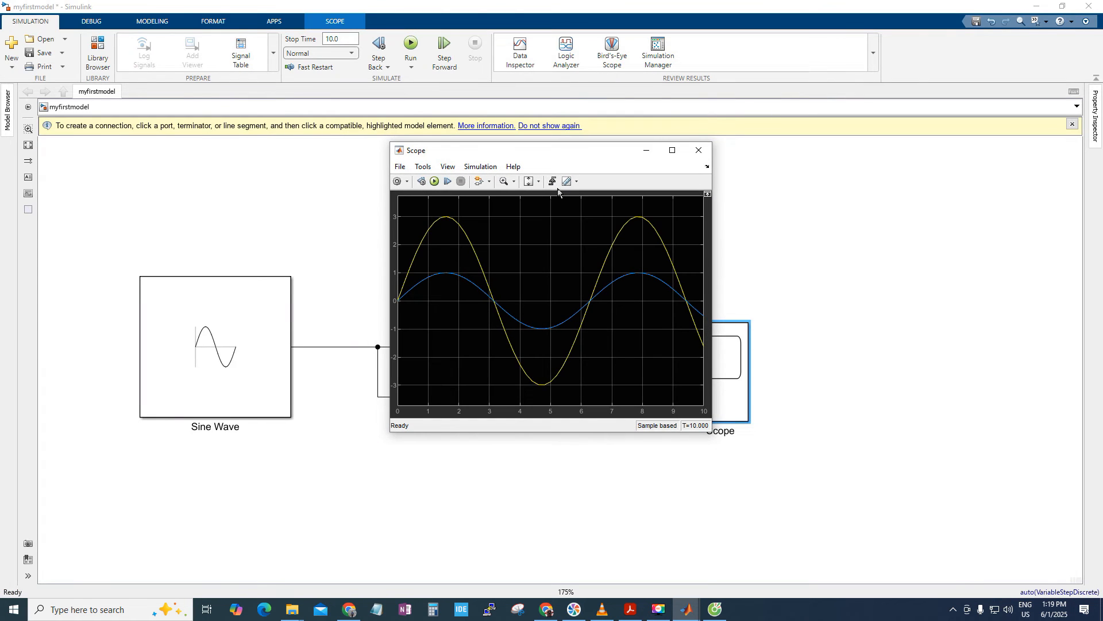
left_click_drag(543, 153, 843, 177)
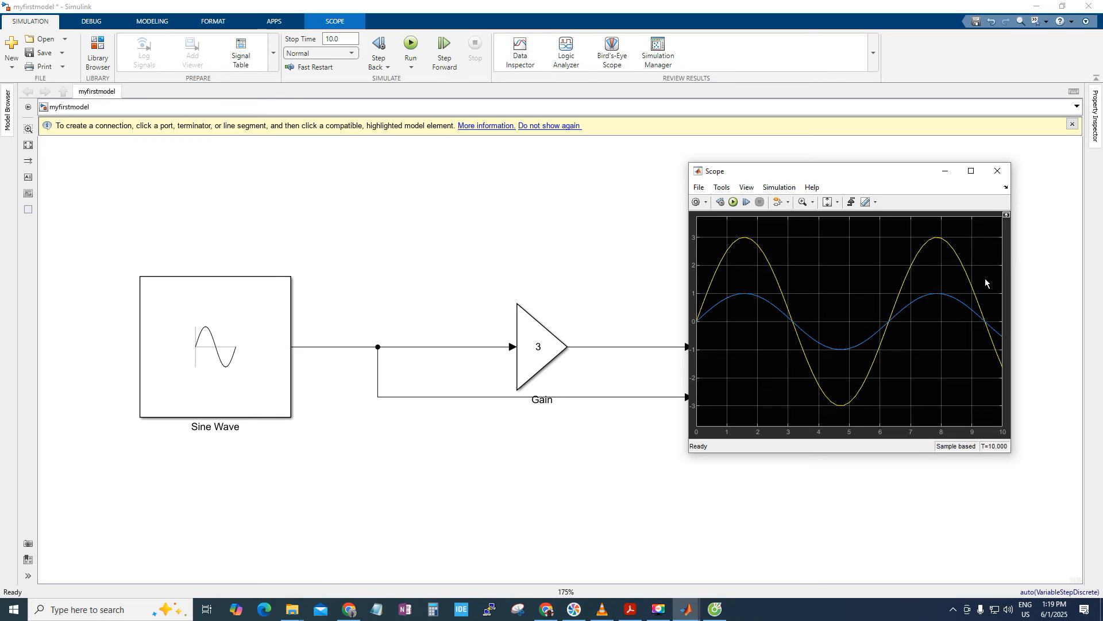
- Set the Gain block's gain to 6 and rerun the simulation to view the signals in the Scope
left_click(536, 349)
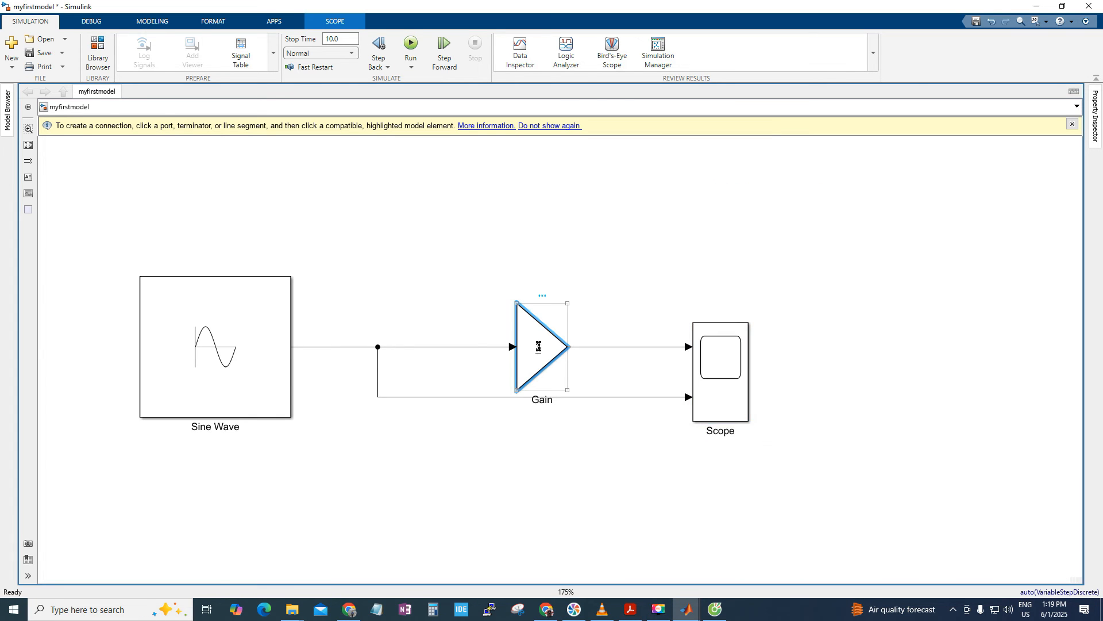
double_click(538, 347)
double_click(587, 331)
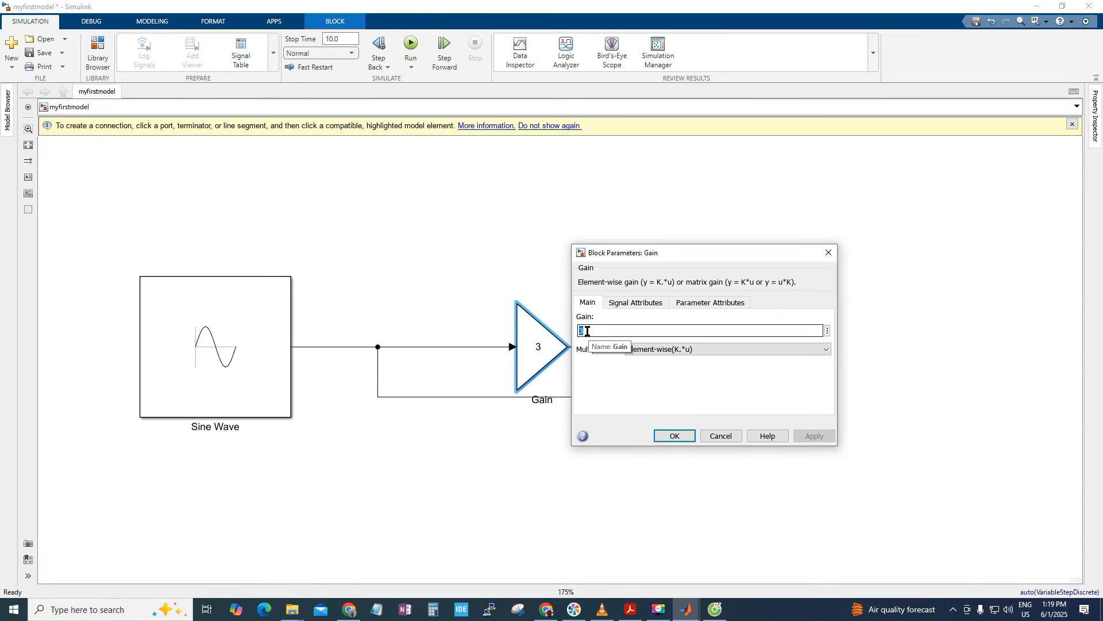
type("6")
left_click(674, 436)
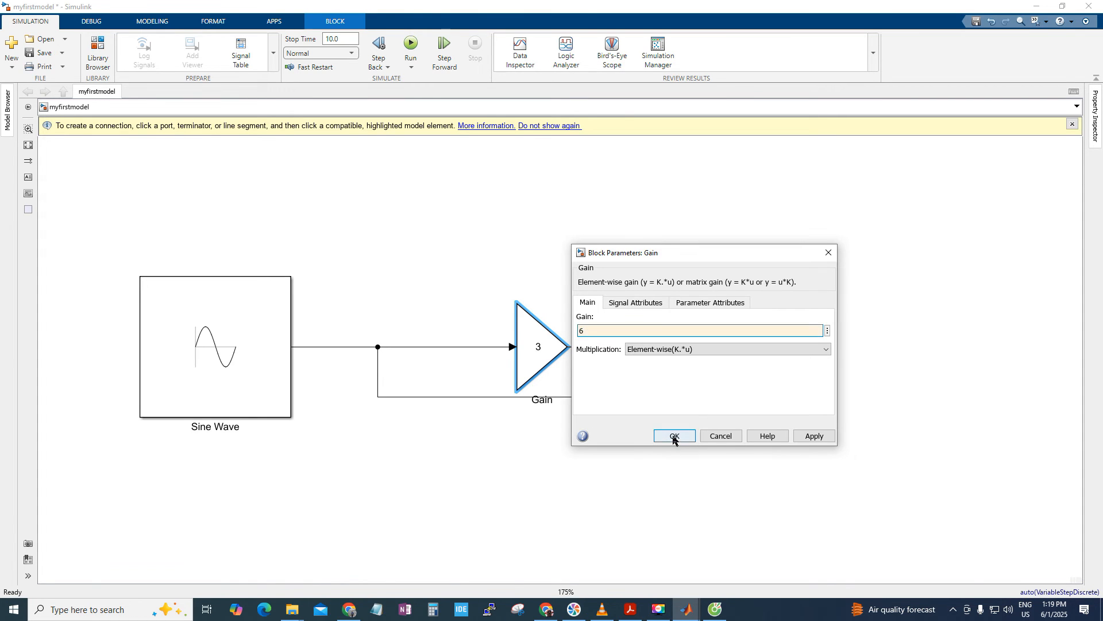
double_click(711, 357)
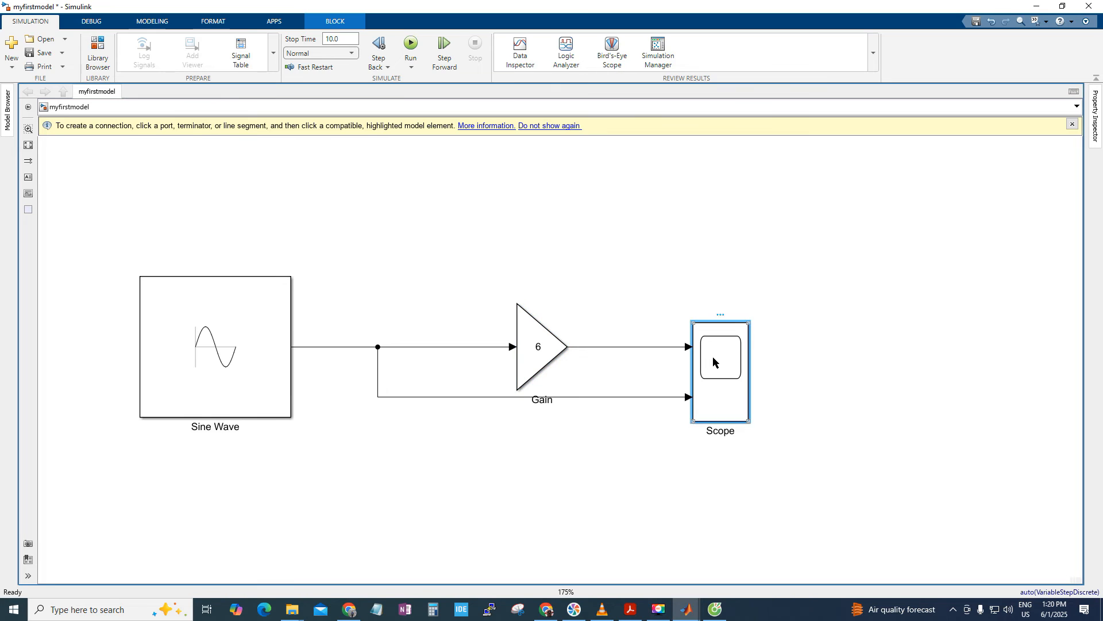
left_click(733, 202)
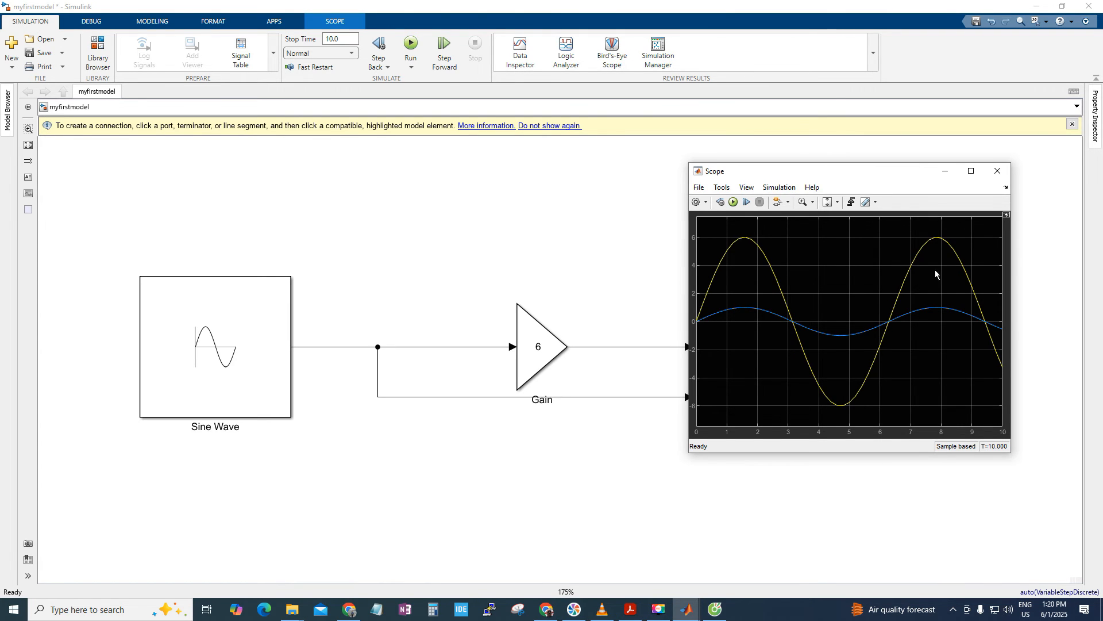
left_click(998, 171)
- Set the Gain block's gain to 1 and rerun the simulation to compare both signals in the Scope
double_click(540, 336)
type("1")
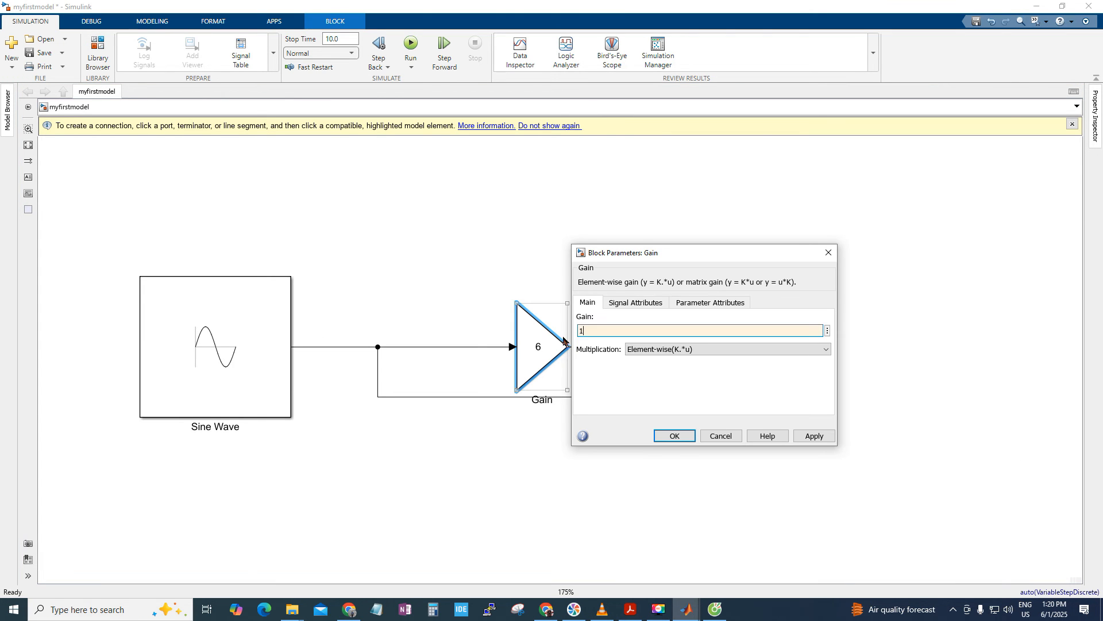
left_click(668, 435)
double_click(714, 369)
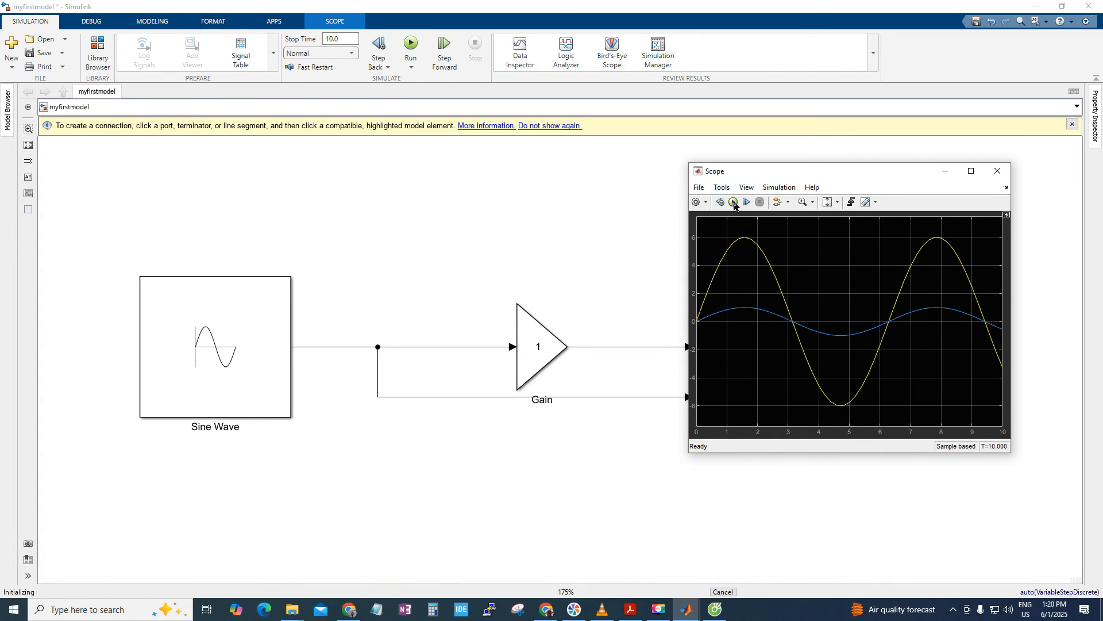
left_click(734, 202)
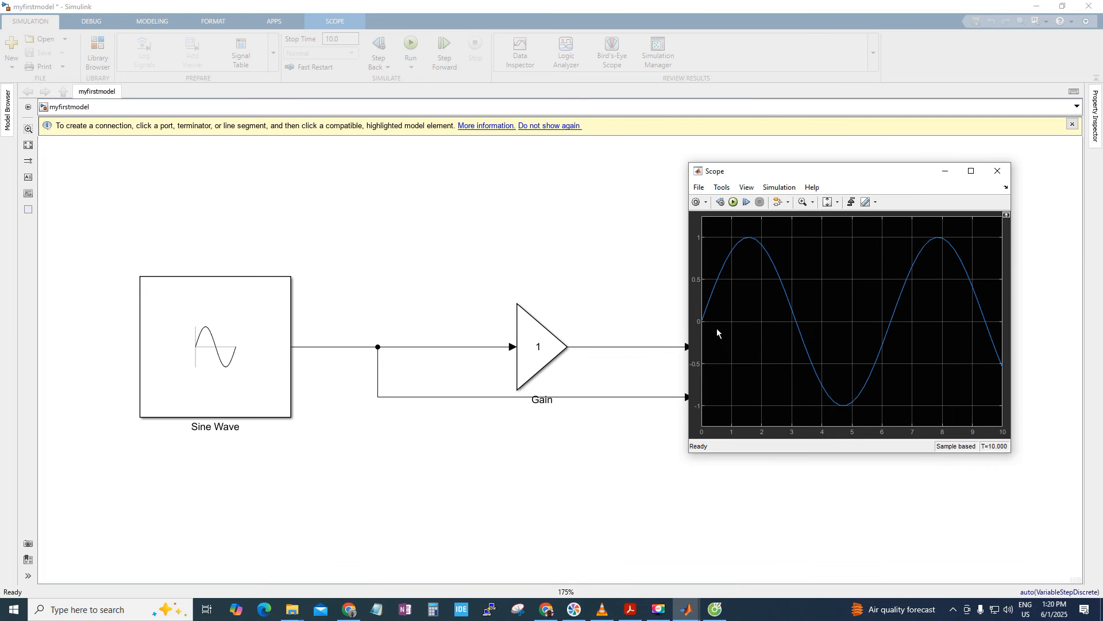
left_click(998, 170)
- Set the Gain block's gain to 1.1 and reopen the Scope window
double_click(552, 346)
left_click(587, 332)
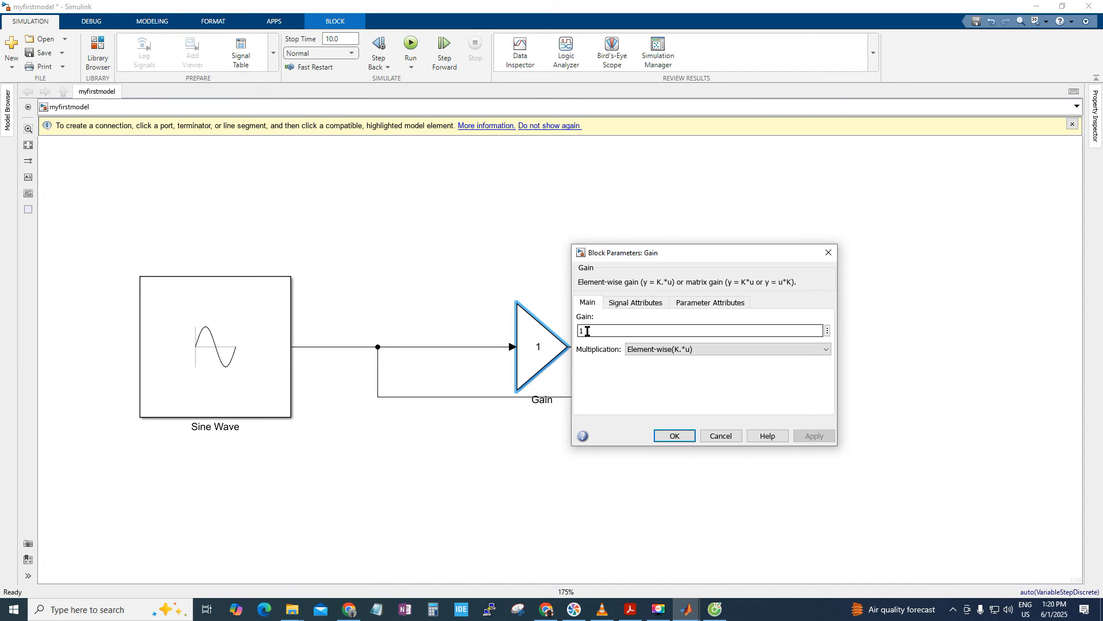
type(".1")
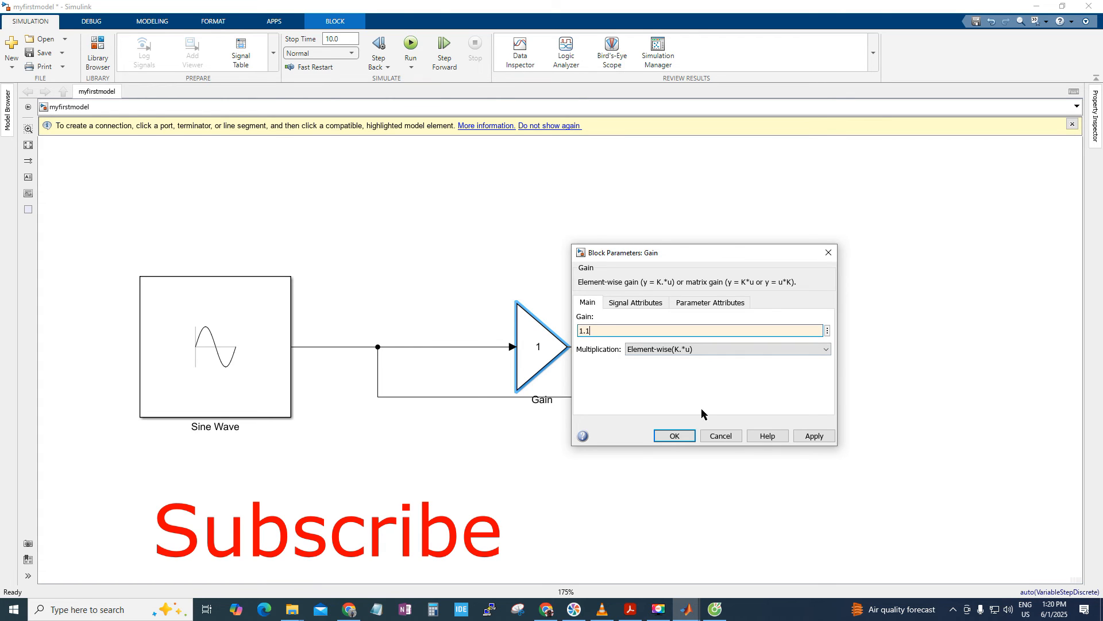
left_click(674, 437)
double_click(719, 361)
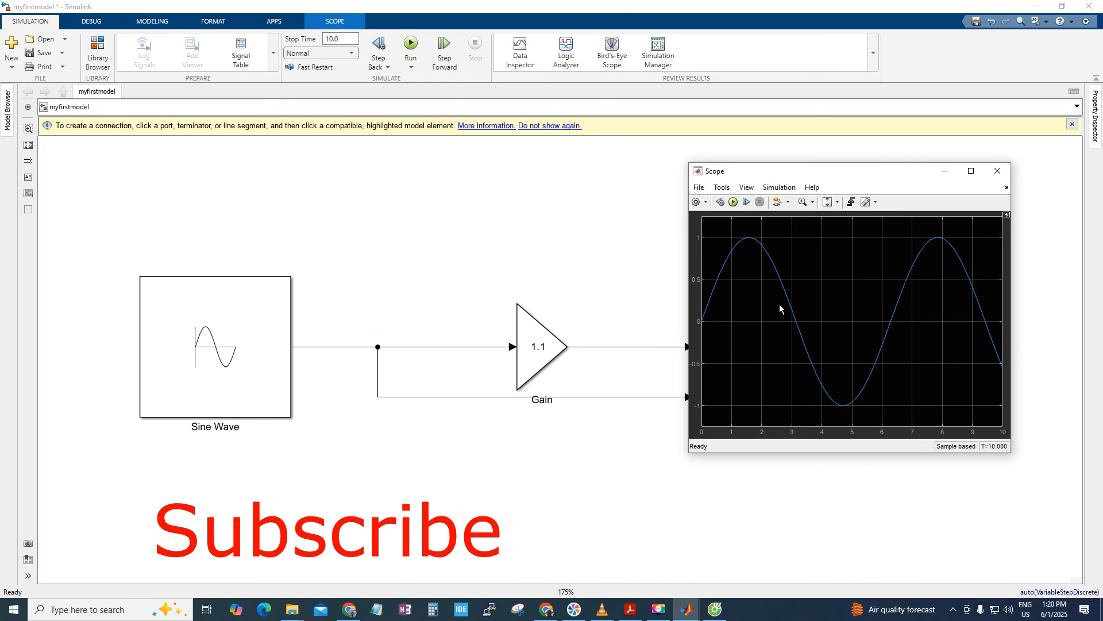